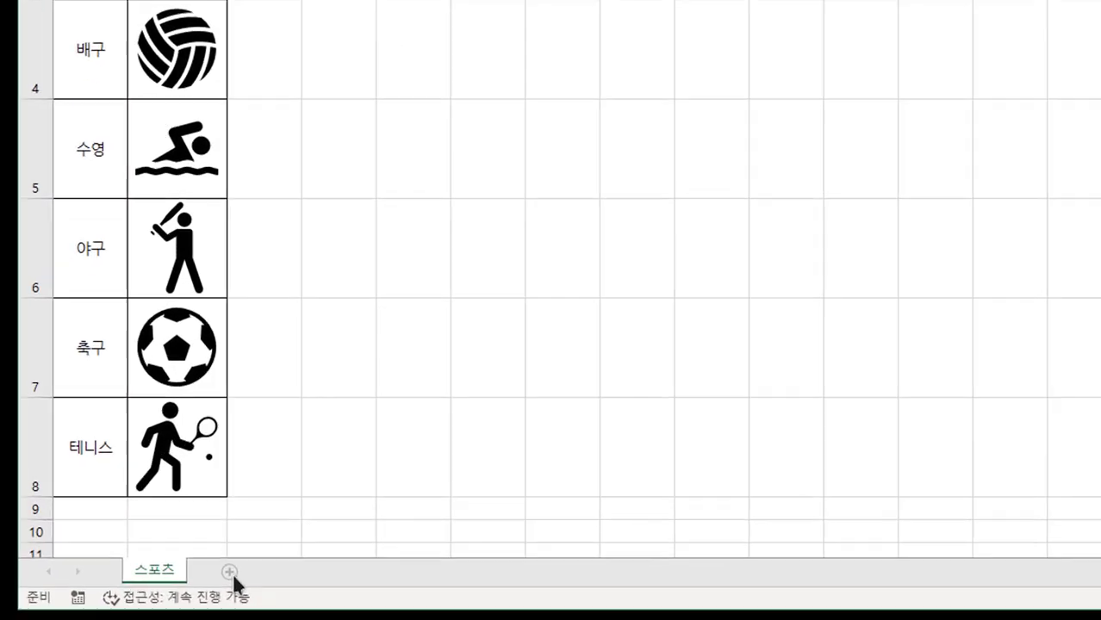
# - Add a new worksheet, move it in front of the 스포츠 sheet, and rename it 조회
pyautogui.click(229, 572)
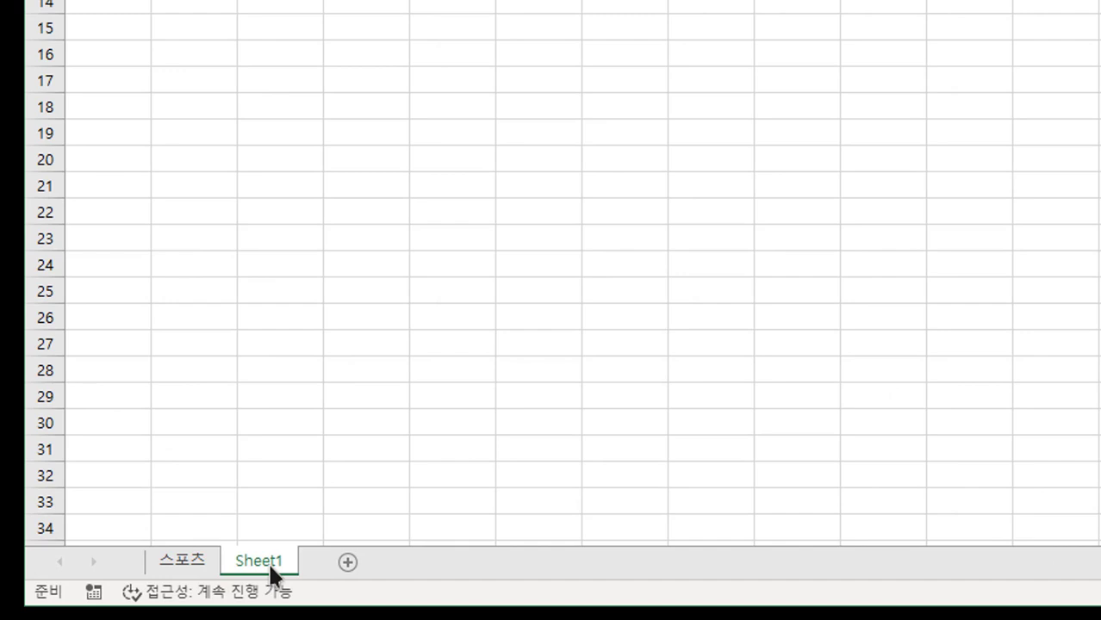
pyautogui.moveTo(268, 562); pyautogui.dragTo(181, 565)
pyautogui.doubleClick(193, 564)
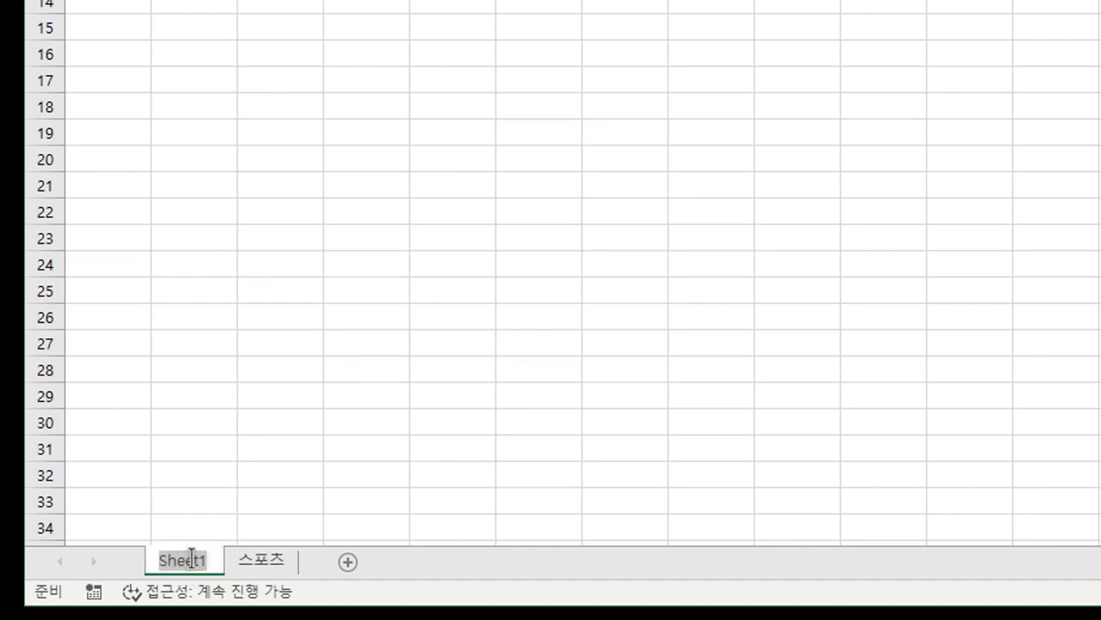
pyautogui.write('조호')
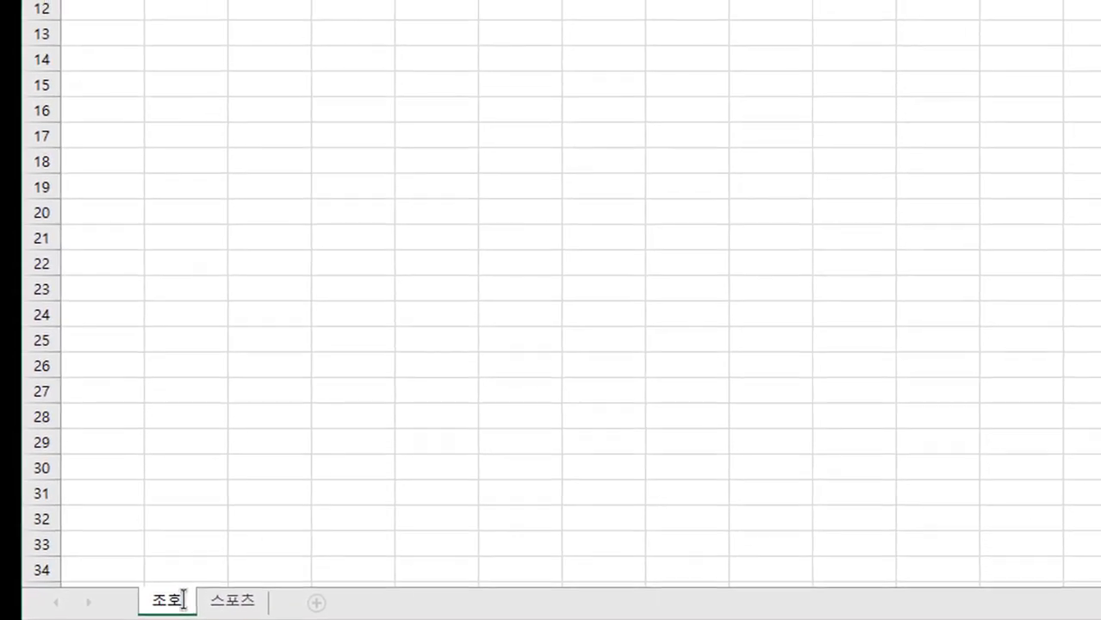
# - Apply an outside border to cell C3 on the 조회 sheet
pyautogui.click(222, 114)
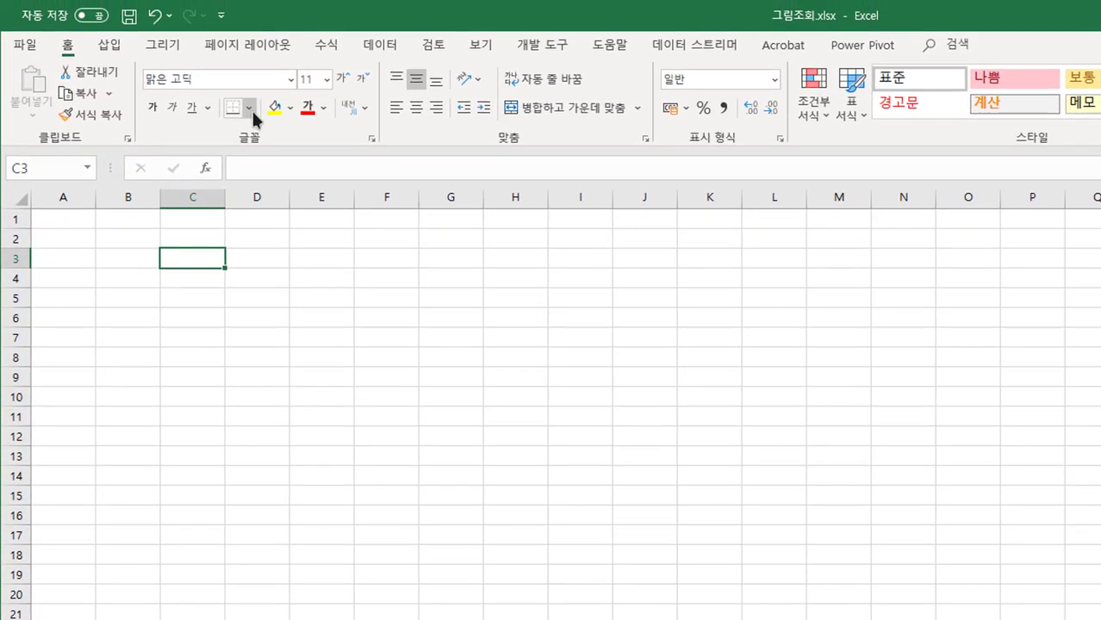
pyautogui.click(249, 107)
pyautogui.click(292, 308)
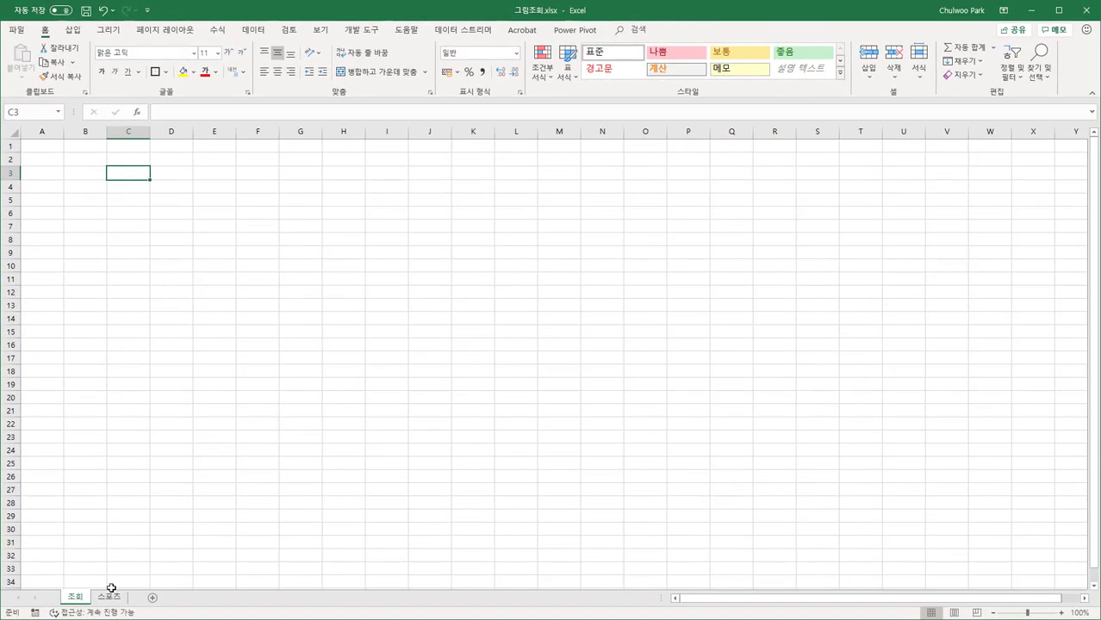
pyautogui.click(110, 601)
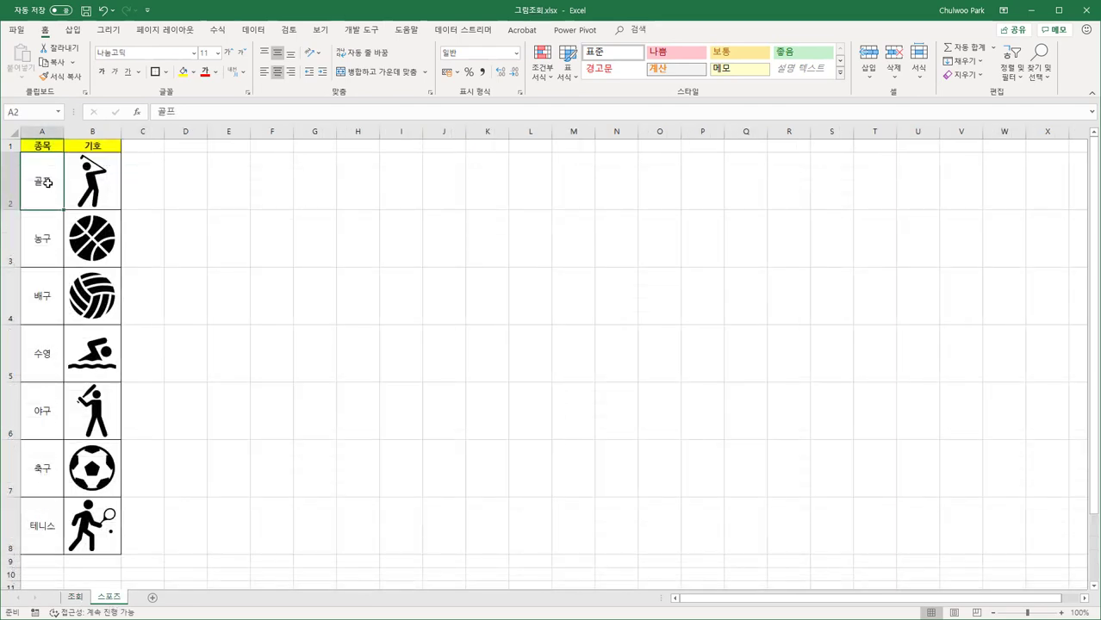
pyautogui.click(77, 599)
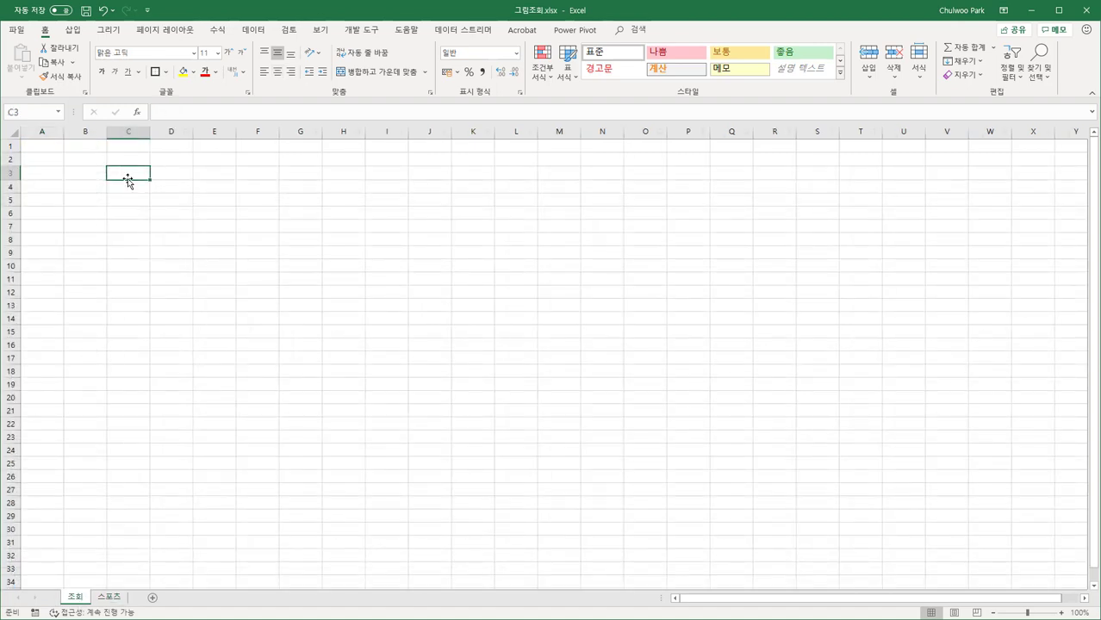
pyautogui.click(108, 597)
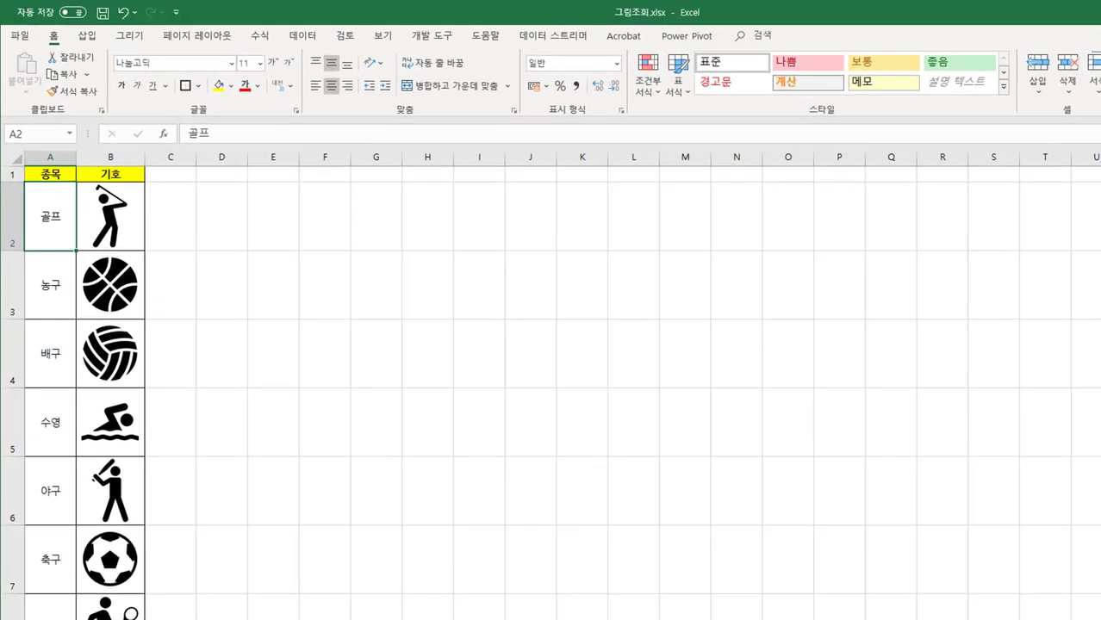
pyautogui.click(83, 596)
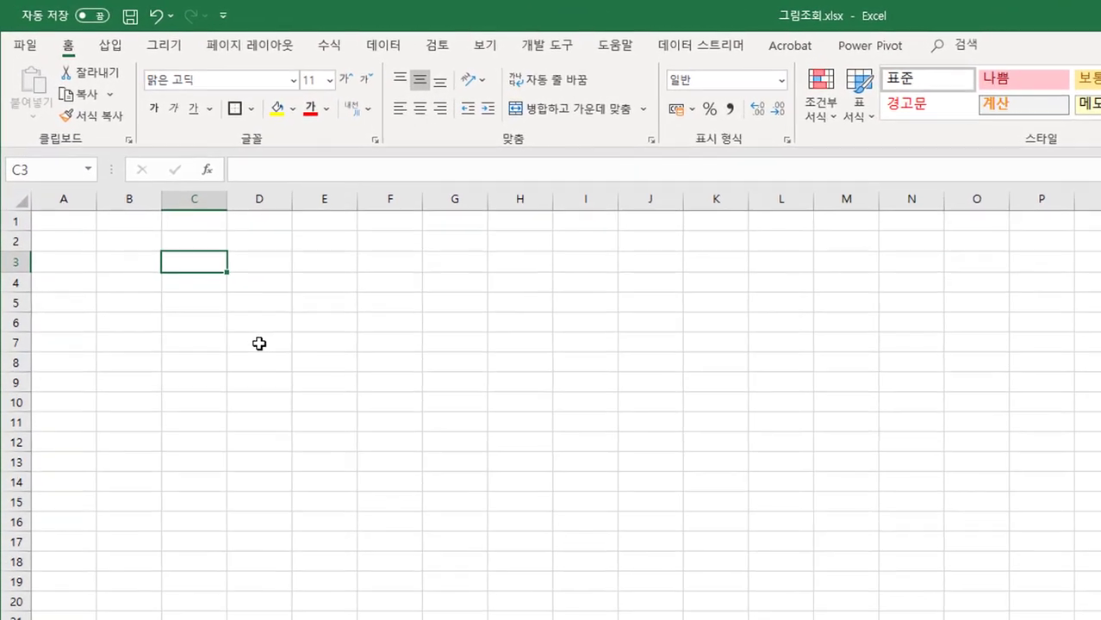
# - Open the data validation settings for cell C3 and restrict its allowed entries to a list (목록)
pyautogui.click(196, 306)
pyautogui.moveTo(196, 313); pyautogui.dragTo(201, 263)
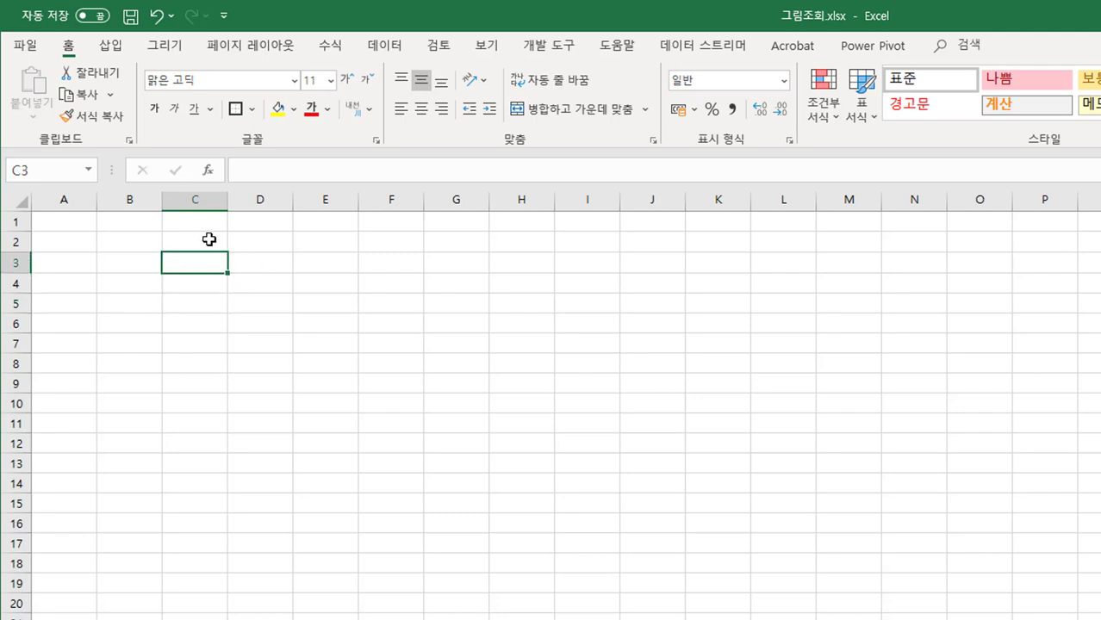
pyautogui.click(384, 45)
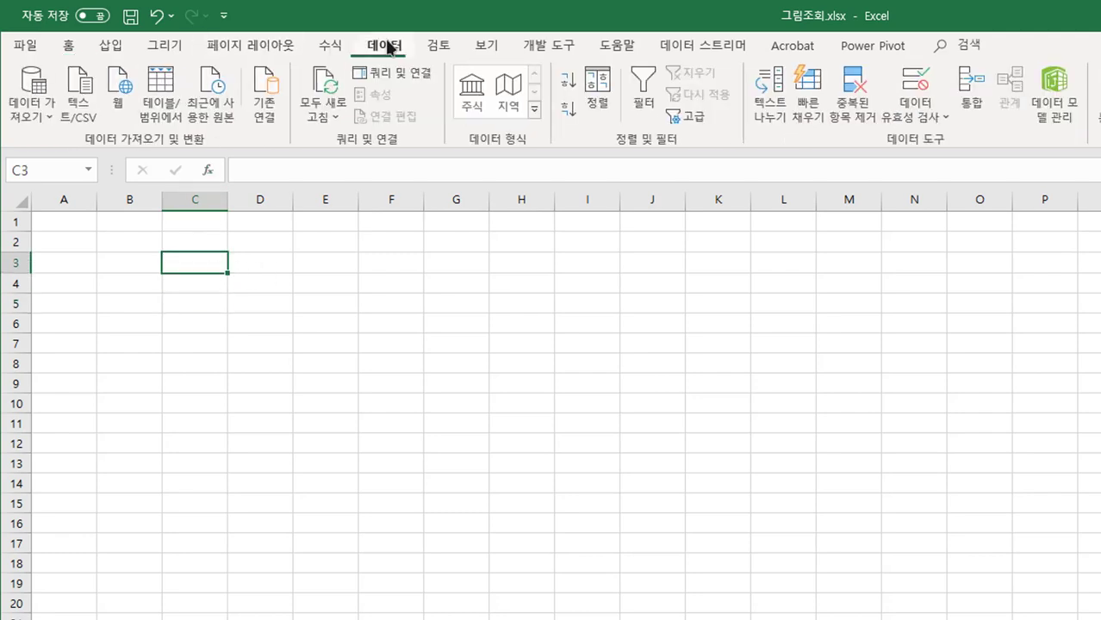
pyautogui.click(930, 114)
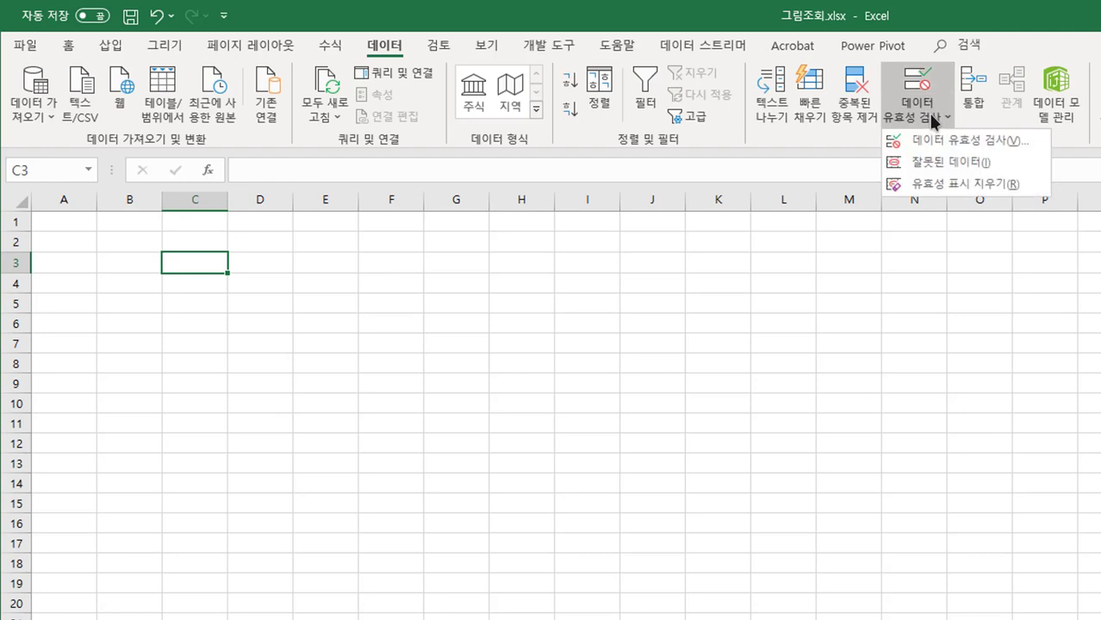
pyautogui.click(1023, 141)
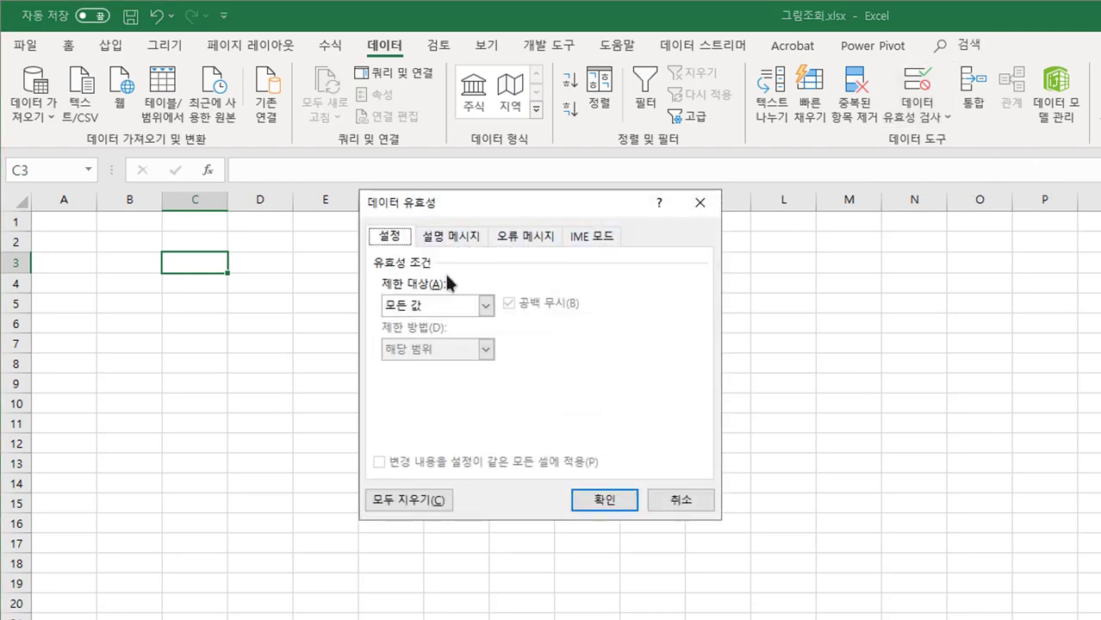
pyautogui.click(487, 306)
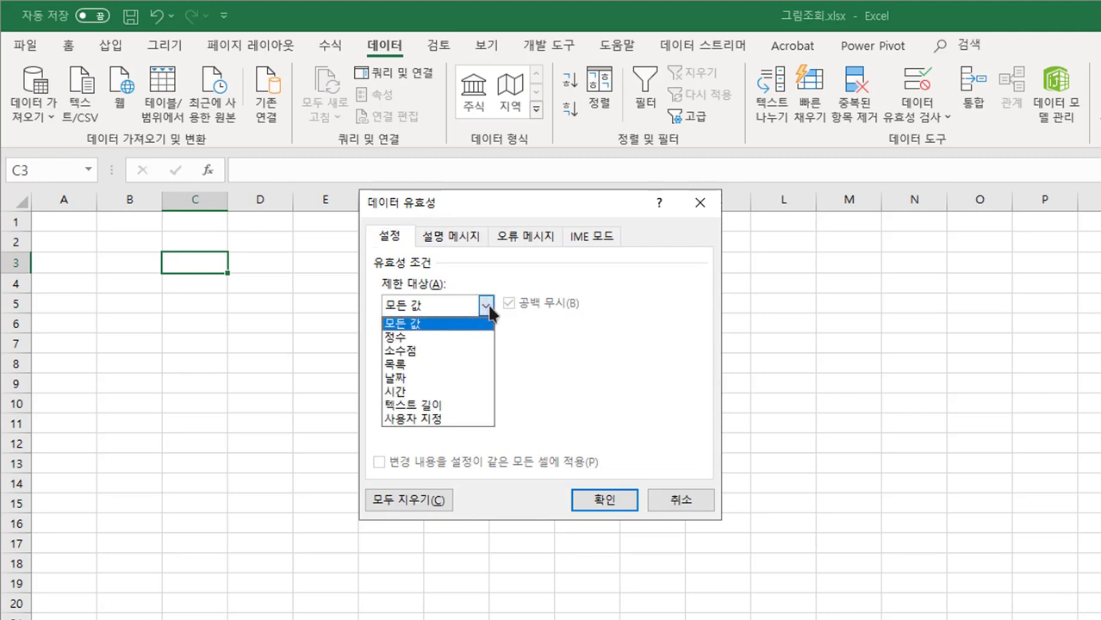
pyautogui.click(449, 364)
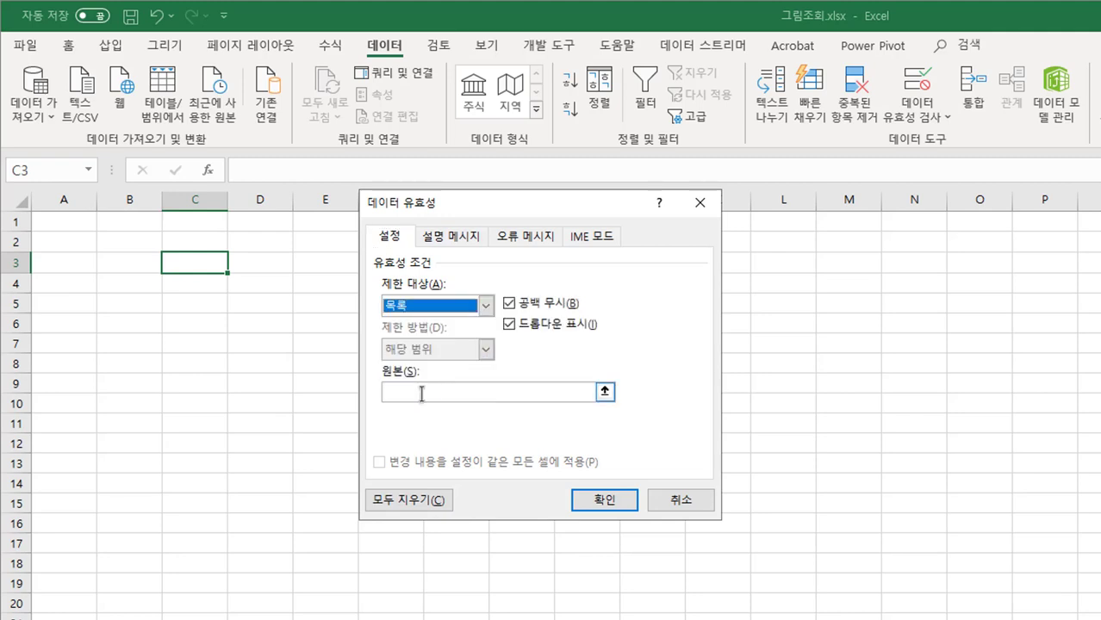
# - Set the list source to the sport names in =스포츠!$A$2:$A$8 and apply the validation rule
pyautogui.click(421, 393)
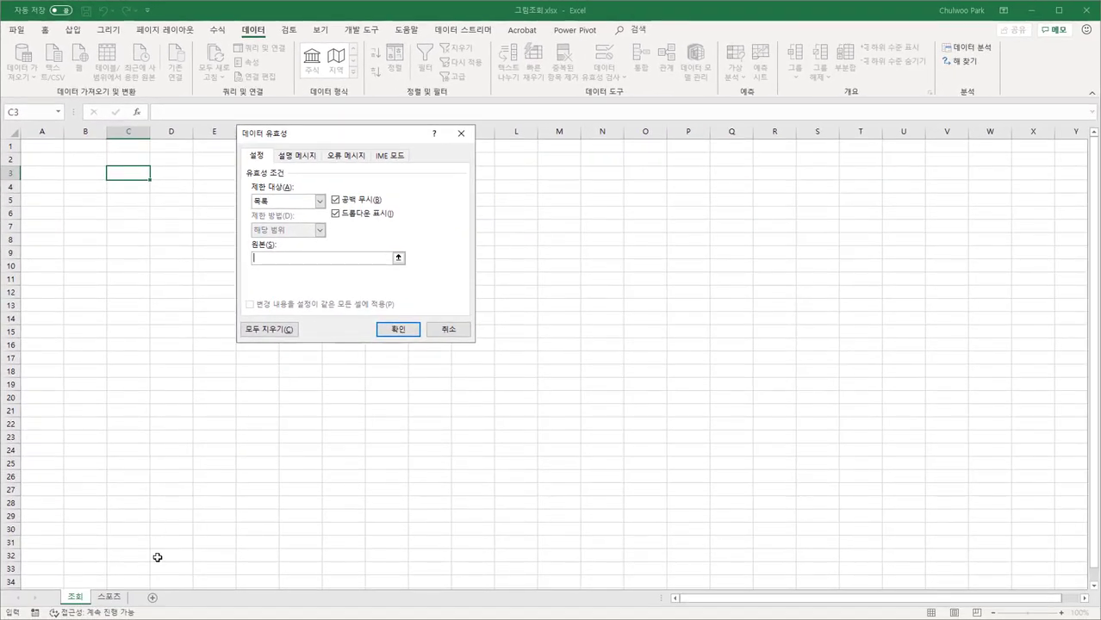
pyautogui.click(110, 596)
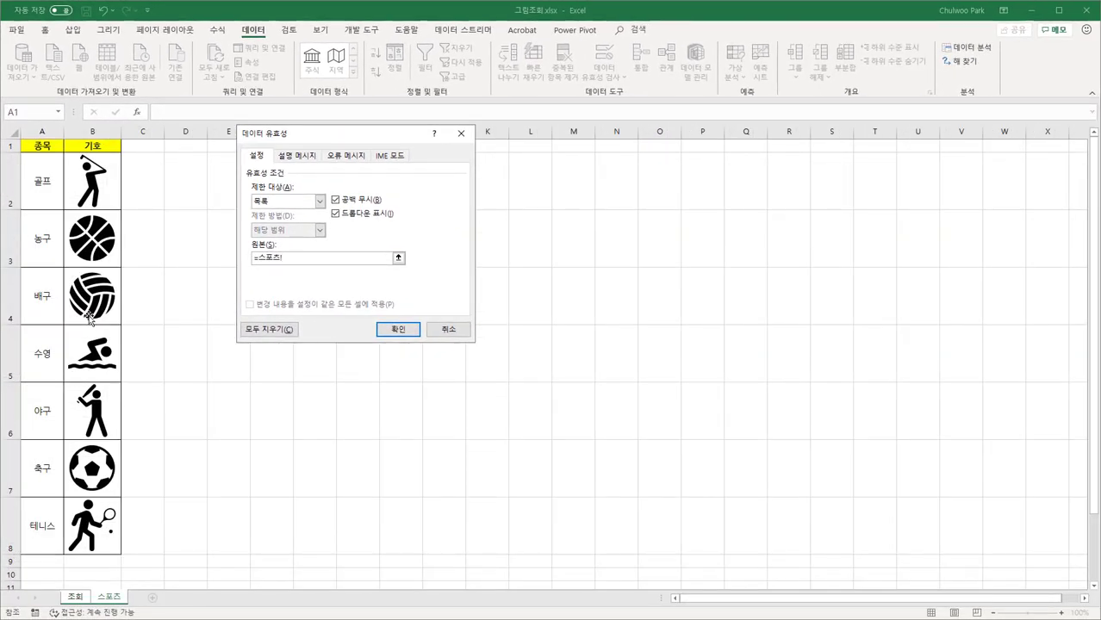
pyautogui.moveTo(45, 186); pyautogui.dragTo(52, 534)
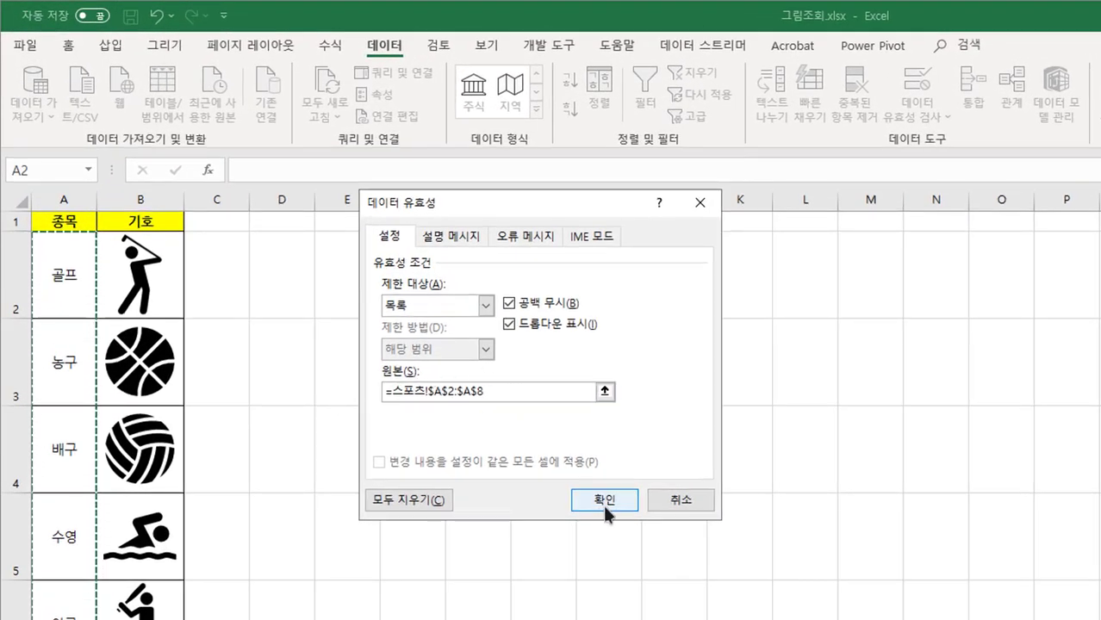
pyautogui.click(606, 502)
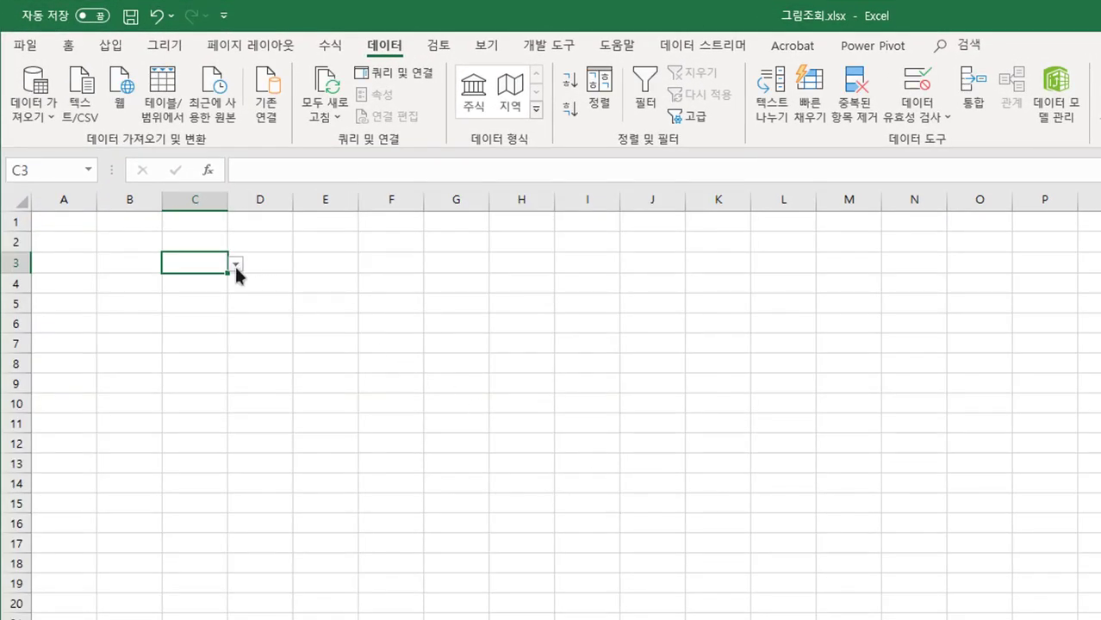
# - Try the dropdown in C3 with 수영, 테니스, 농구 and 골프, ending with 배구 selected
pyautogui.click(234, 266)
pyautogui.click(206, 320)
pyautogui.click(234, 265)
pyautogui.click(216, 367)
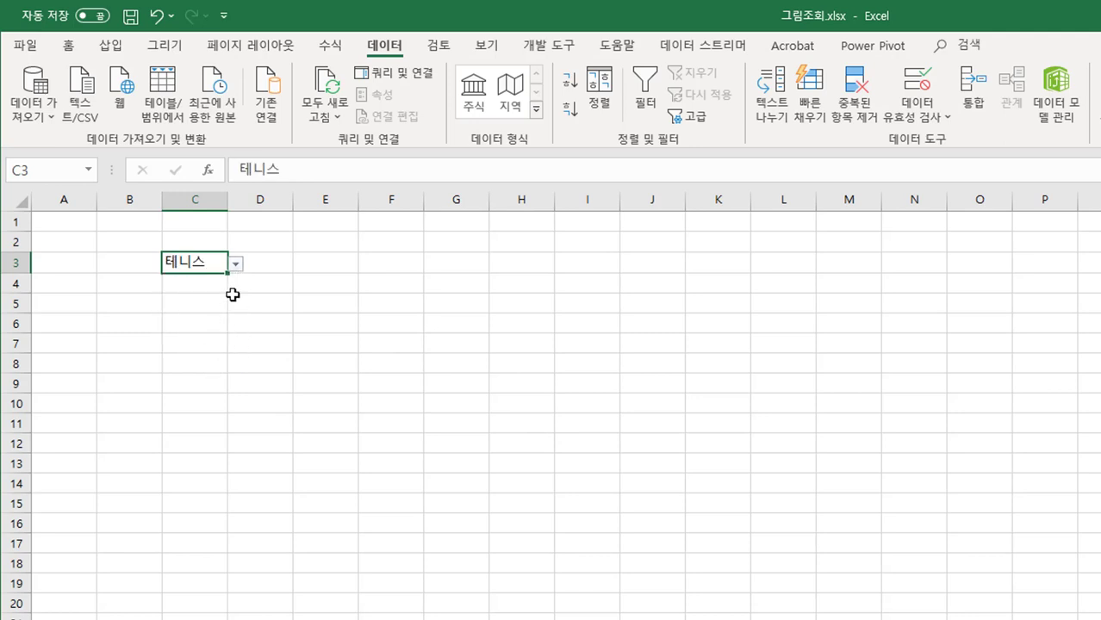
pyautogui.click(234, 265)
pyautogui.click(204, 298)
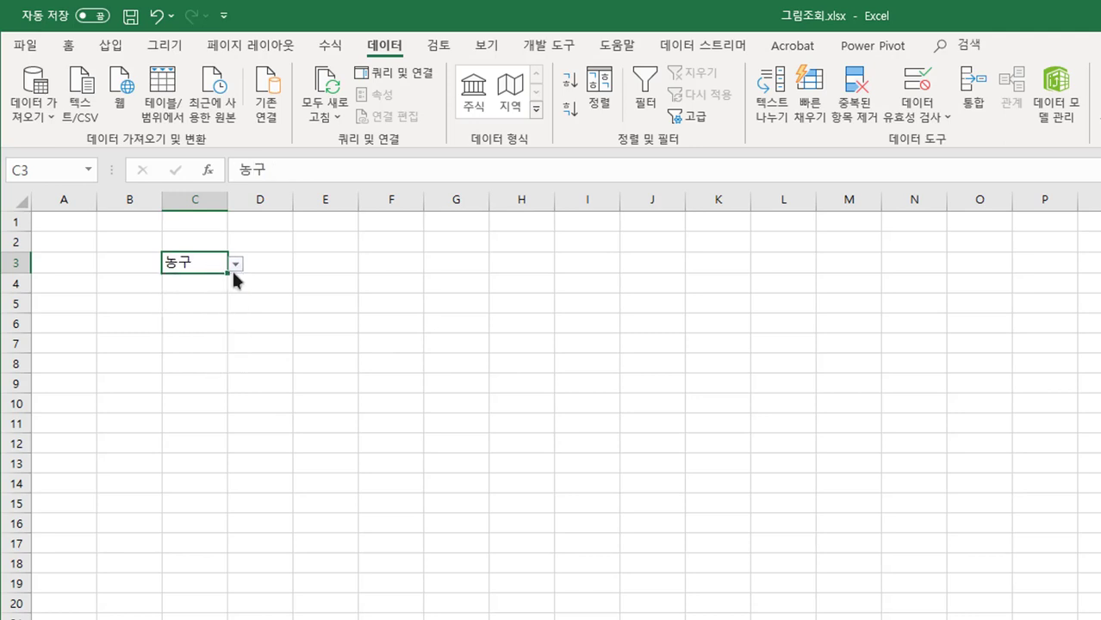
pyautogui.click(233, 267)
pyautogui.click(234, 279)
pyautogui.click(236, 266)
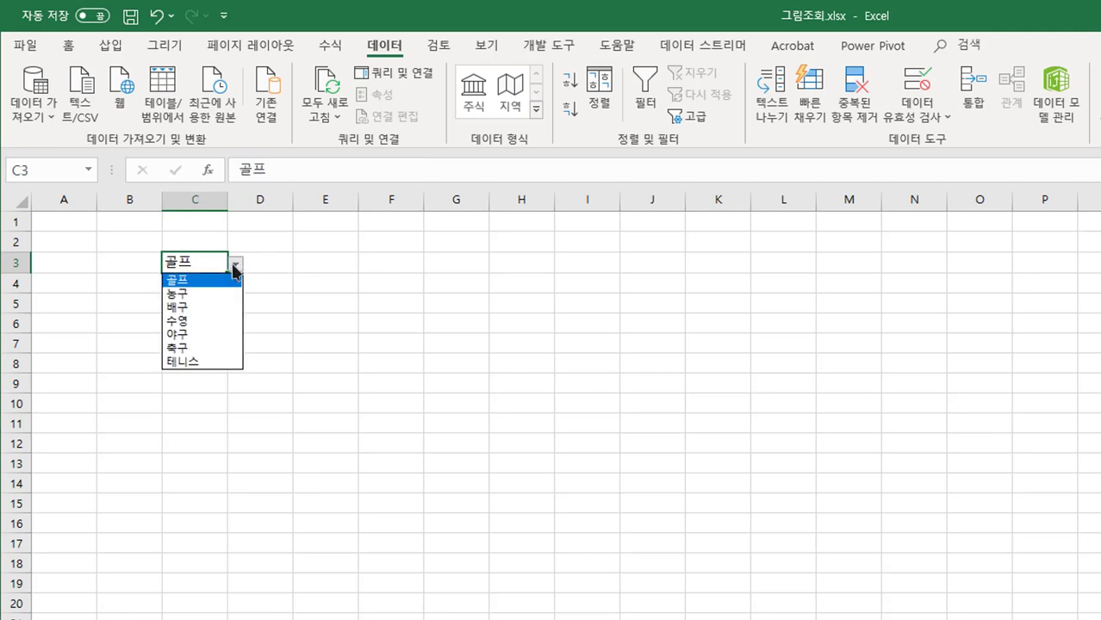
pyautogui.click(191, 308)
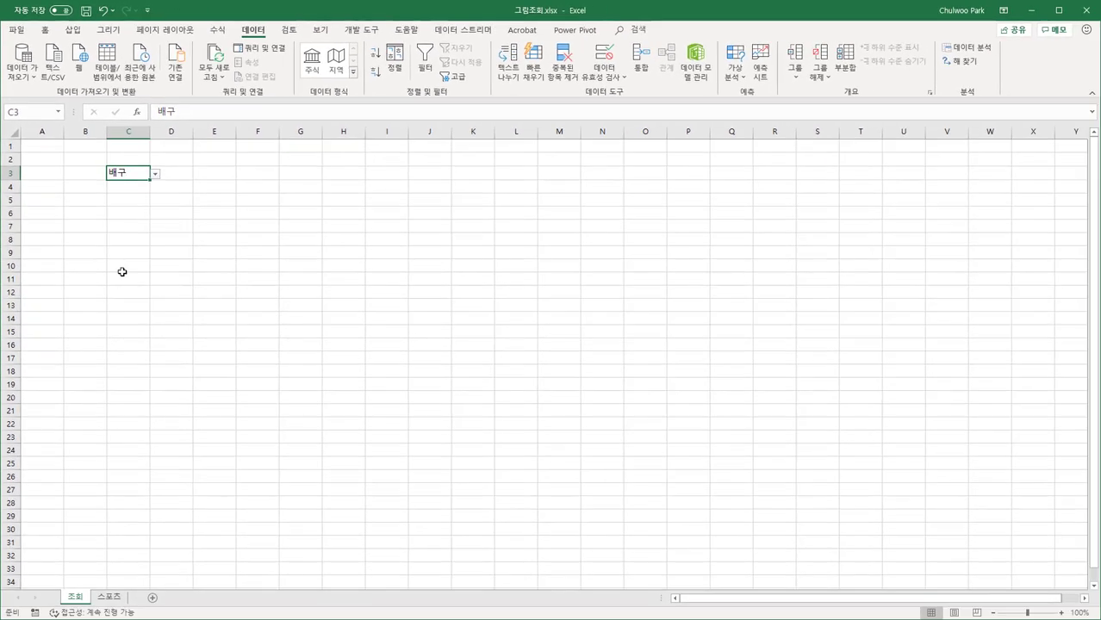
# - Copy cell B2 behind the golf symbol on the 스포츠 sheet, selecting the cell rather than the graphic
pyautogui.click(107, 597)
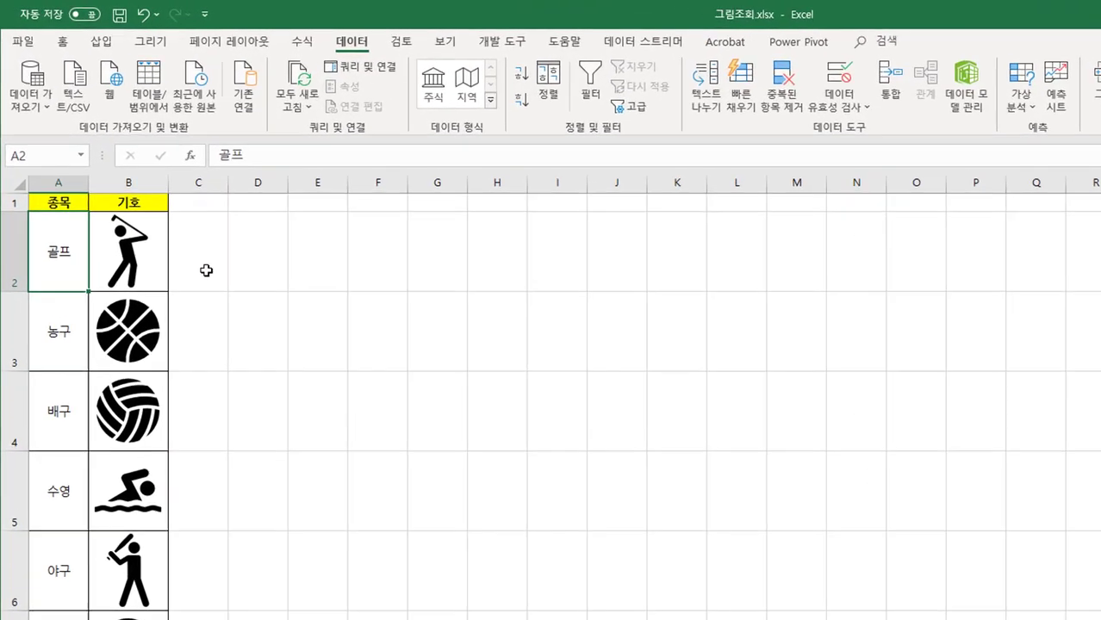
pyautogui.click(164, 284)
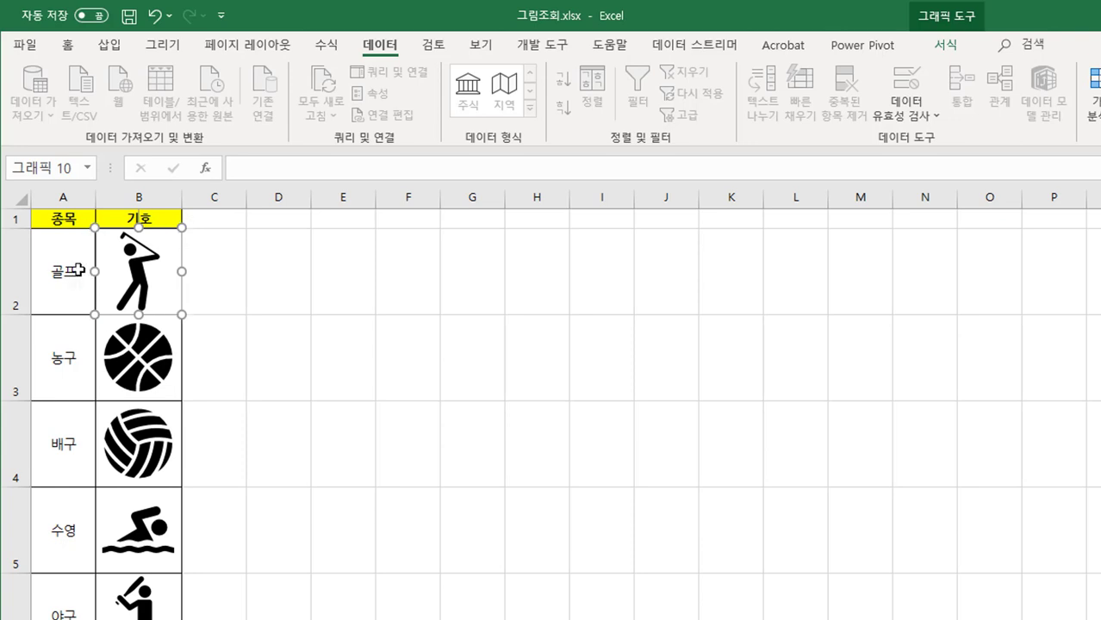
pyautogui.click(212, 259)
pyautogui.click(76, 275)
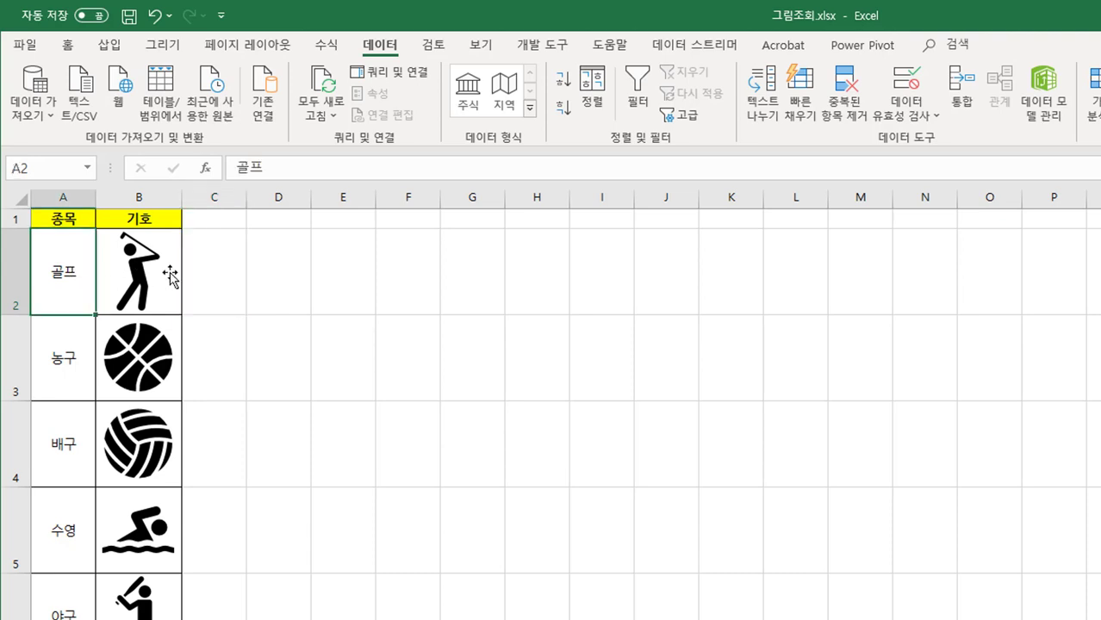
pyautogui.click(218, 277)
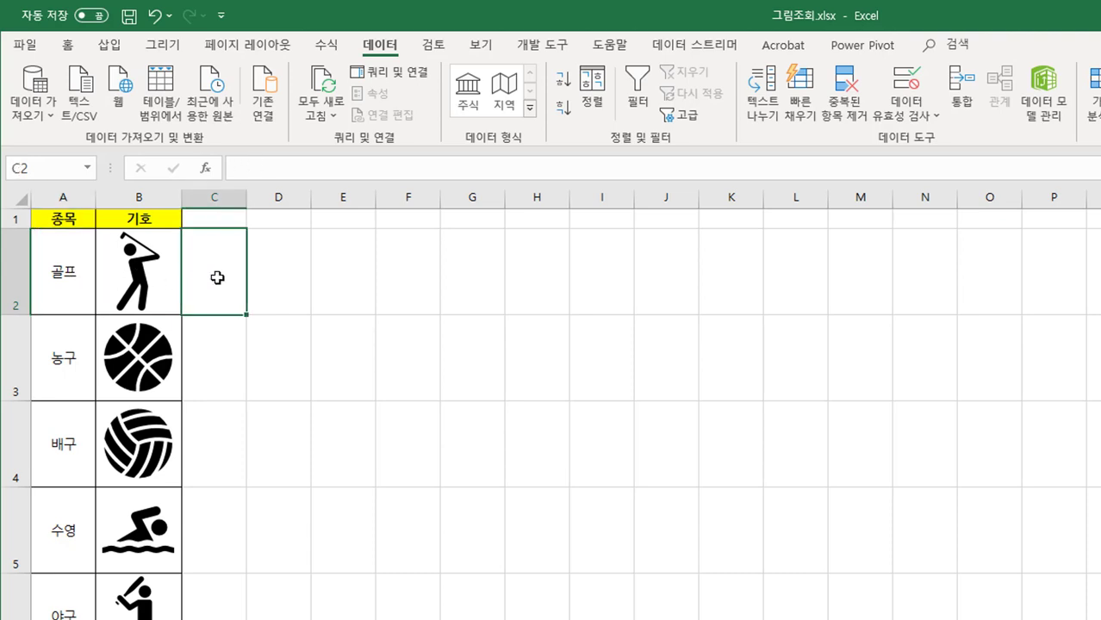
pyautogui.click(62, 272)
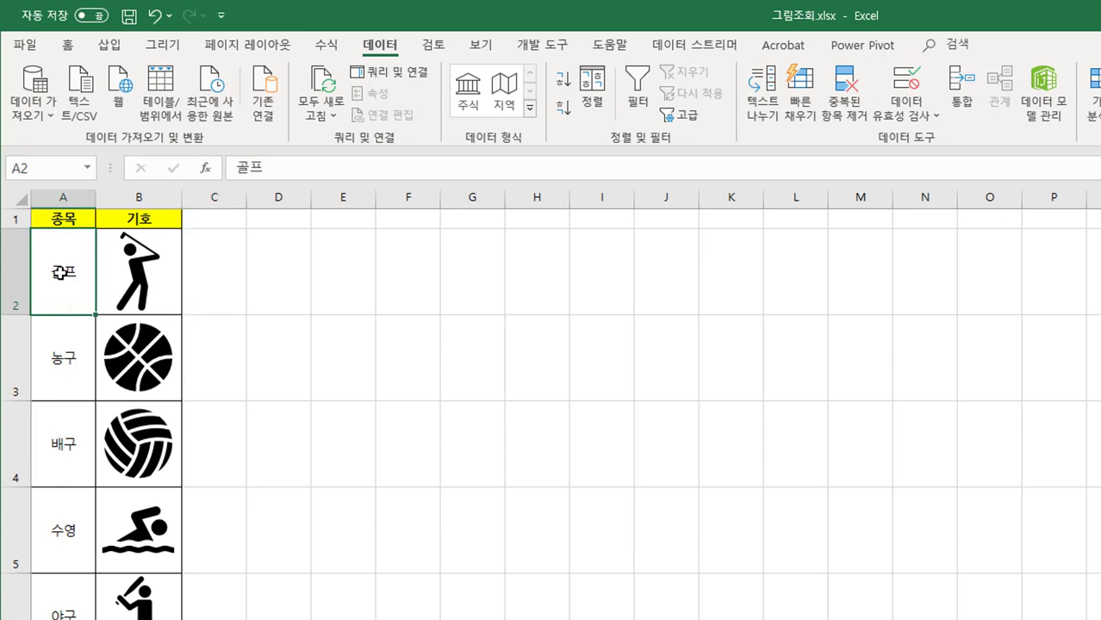
pyautogui.press('Right')
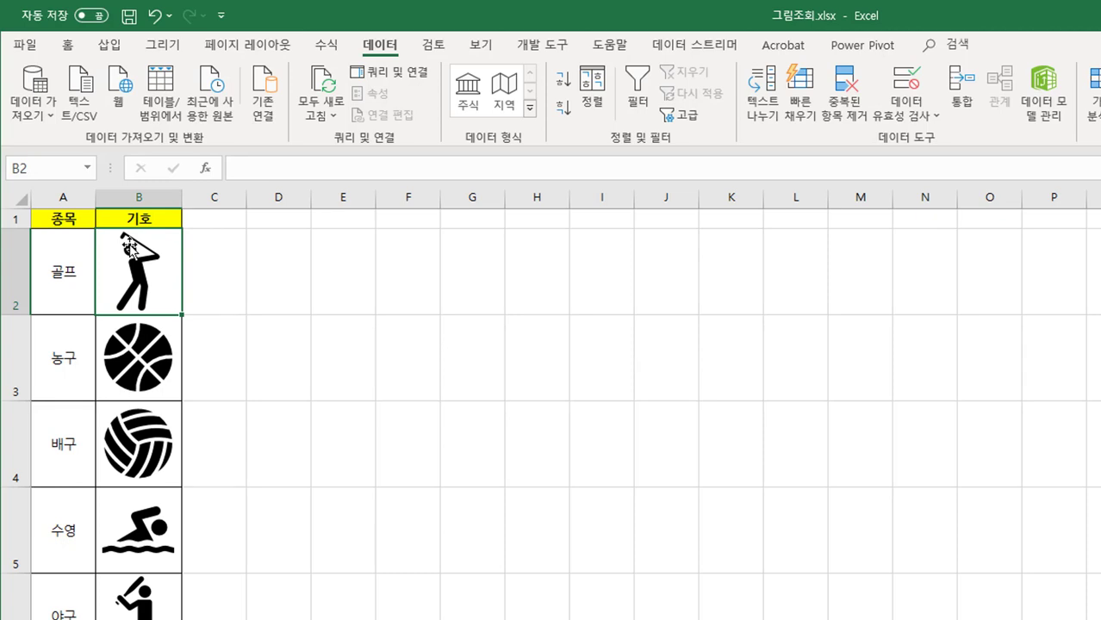
pyautogui.hotkey('ctrl', 'c')
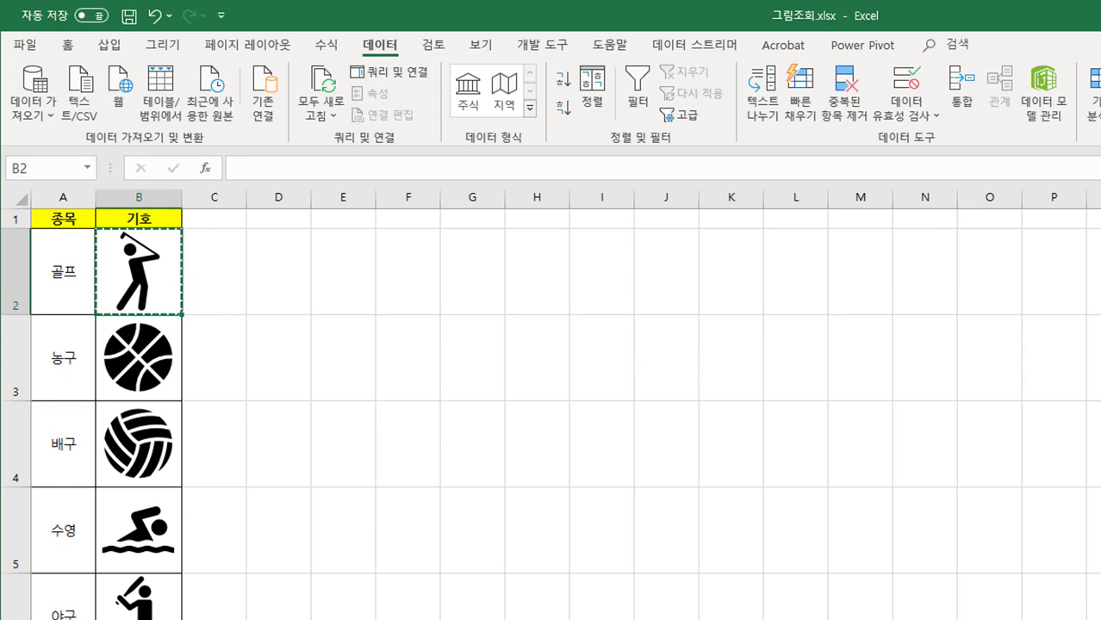
# - Paste the copied cell as a linked picture at cell E3 on the 조회 sheet
pyautogui.hotkey('ctrl', 'pagedown')
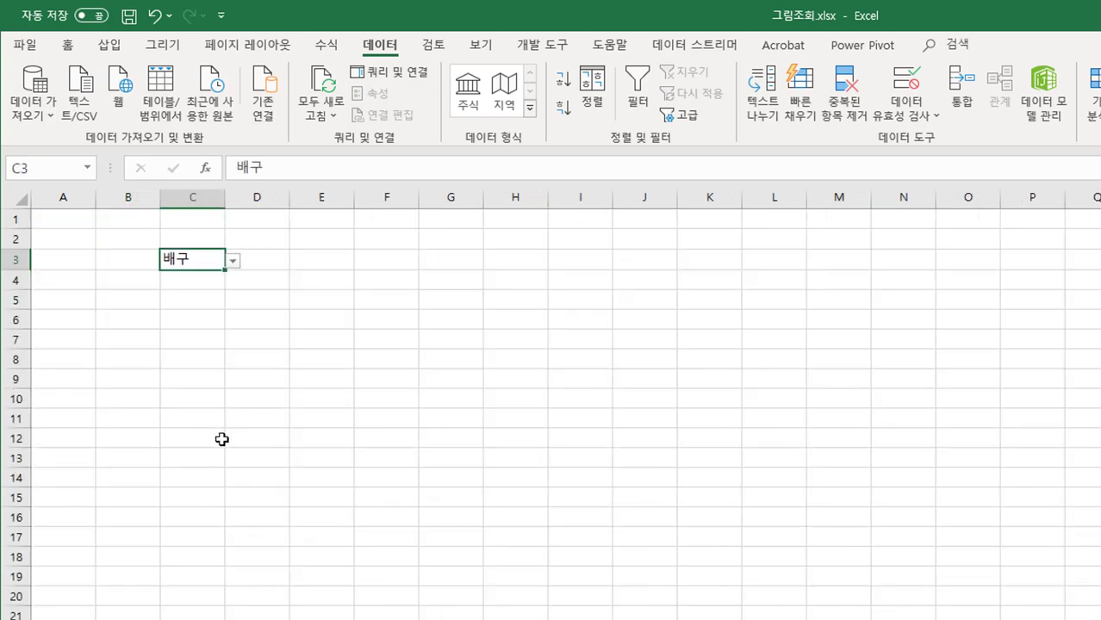
pyautogui.click(318, 265)
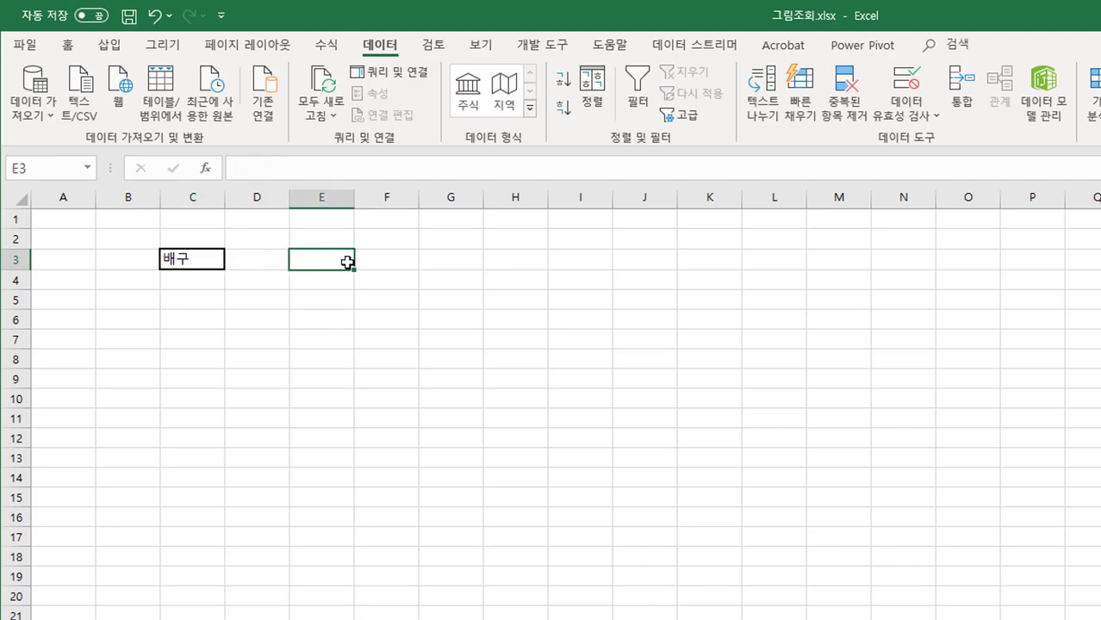
pyautogui.click(68, 50)
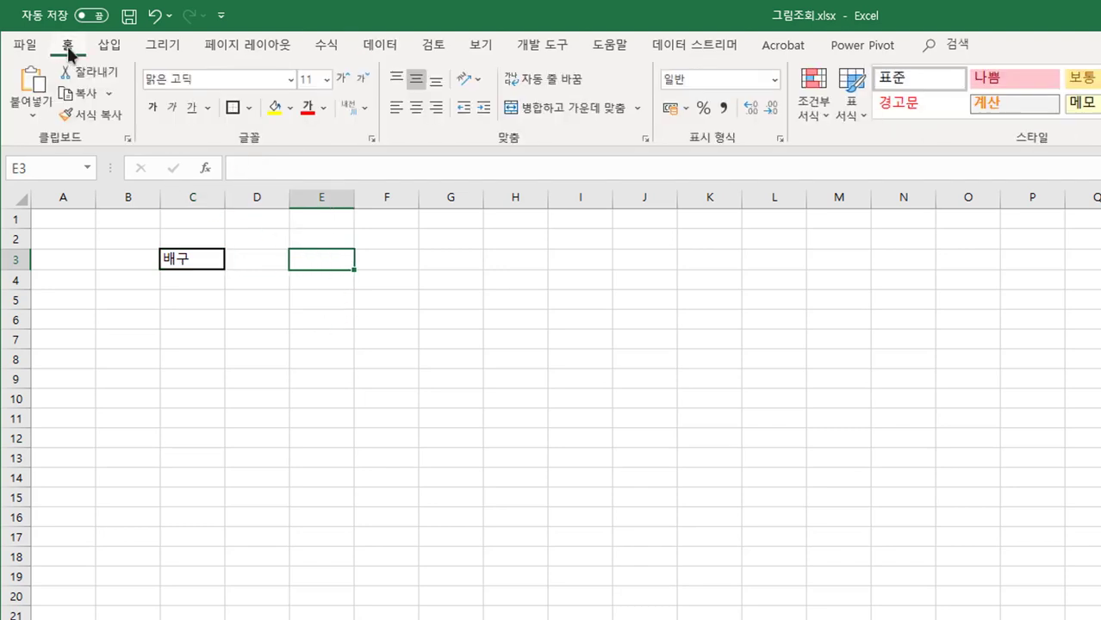
pyautogui.click(39, 112)
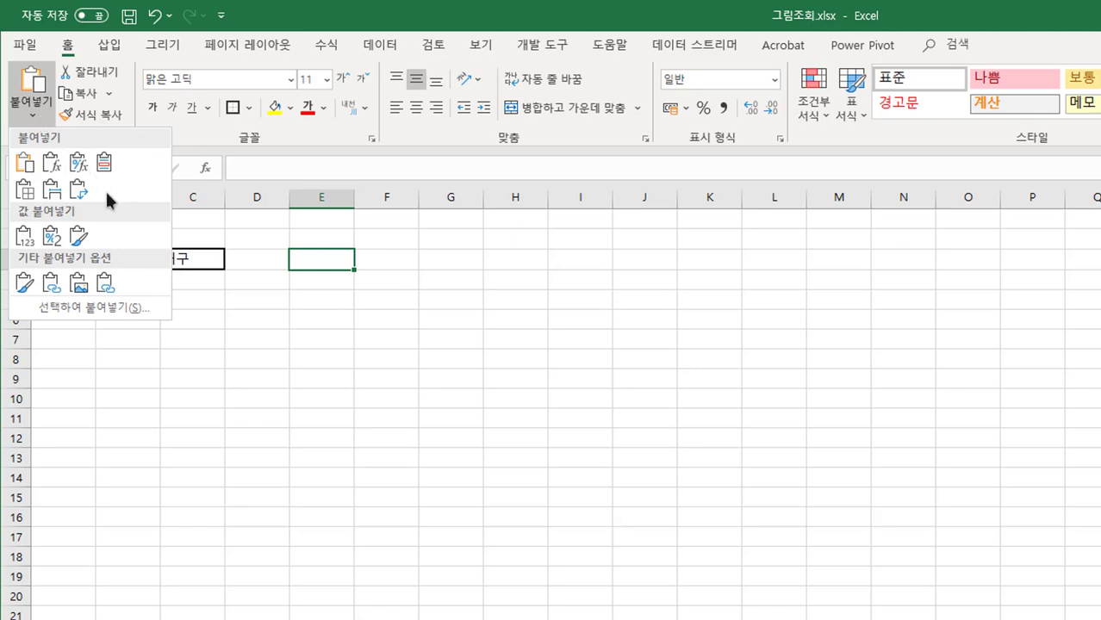
pyautogui.click(111, 288)
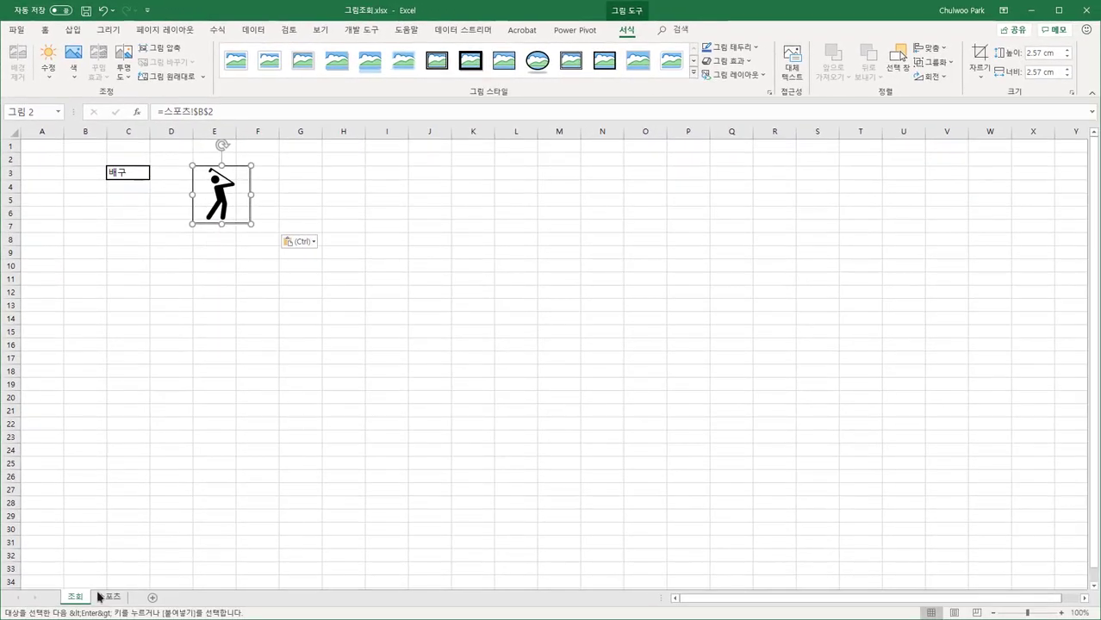
pyautogui.click(104, 598)
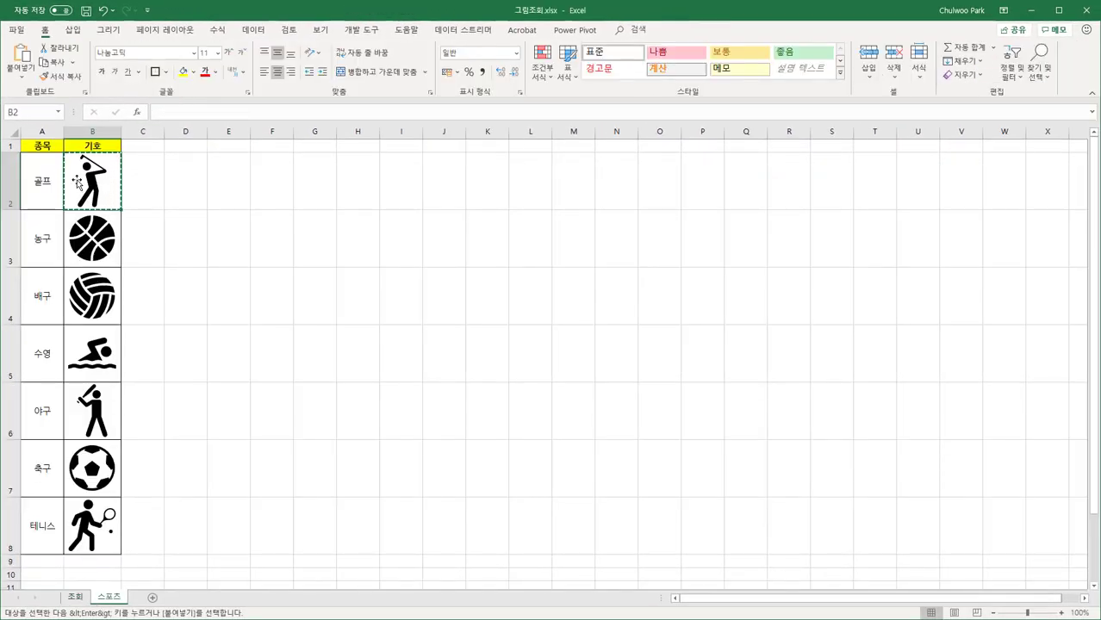
pyautogui.click(76, 597)
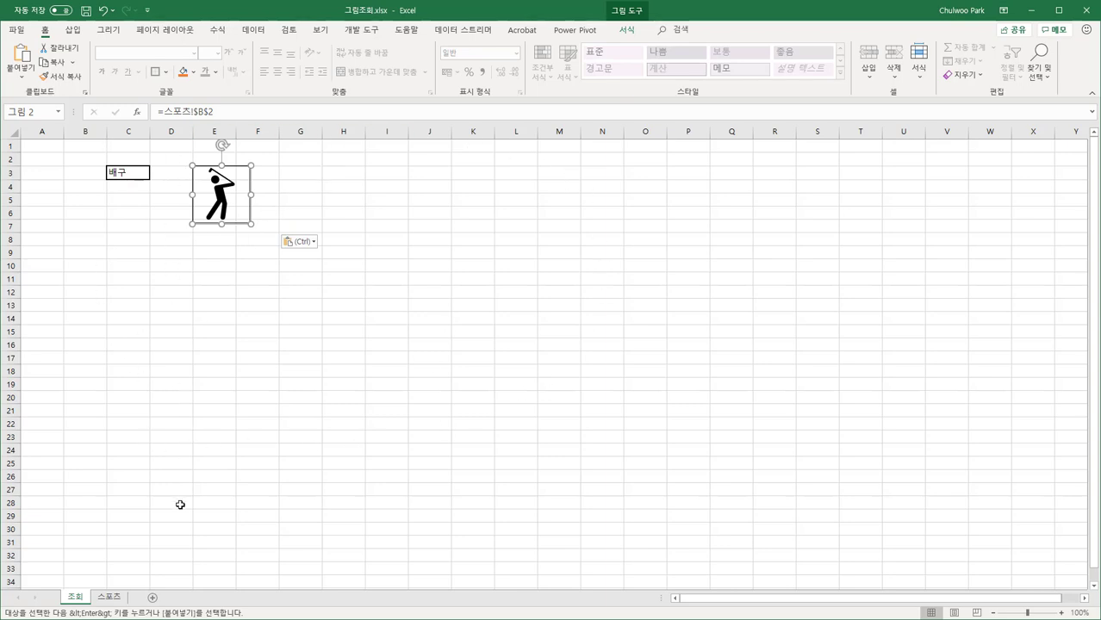
# - Apply a white fill to the symbol cells B2:B8 on the 스포츠 sheet
pyautogui.click(110, 597)
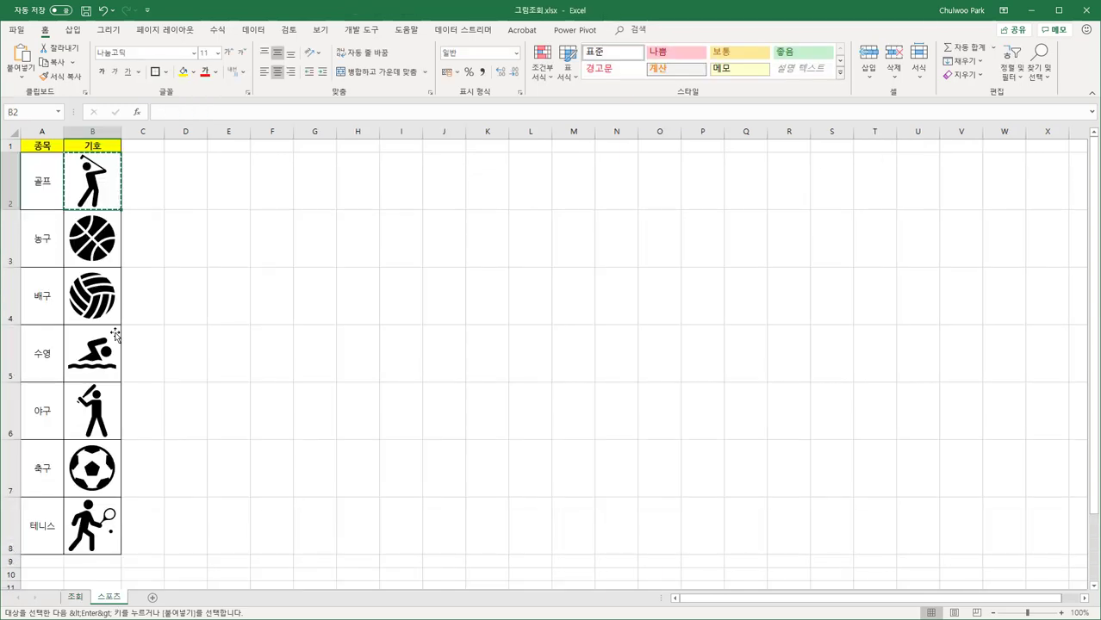
pyautogui.click(42, 190)
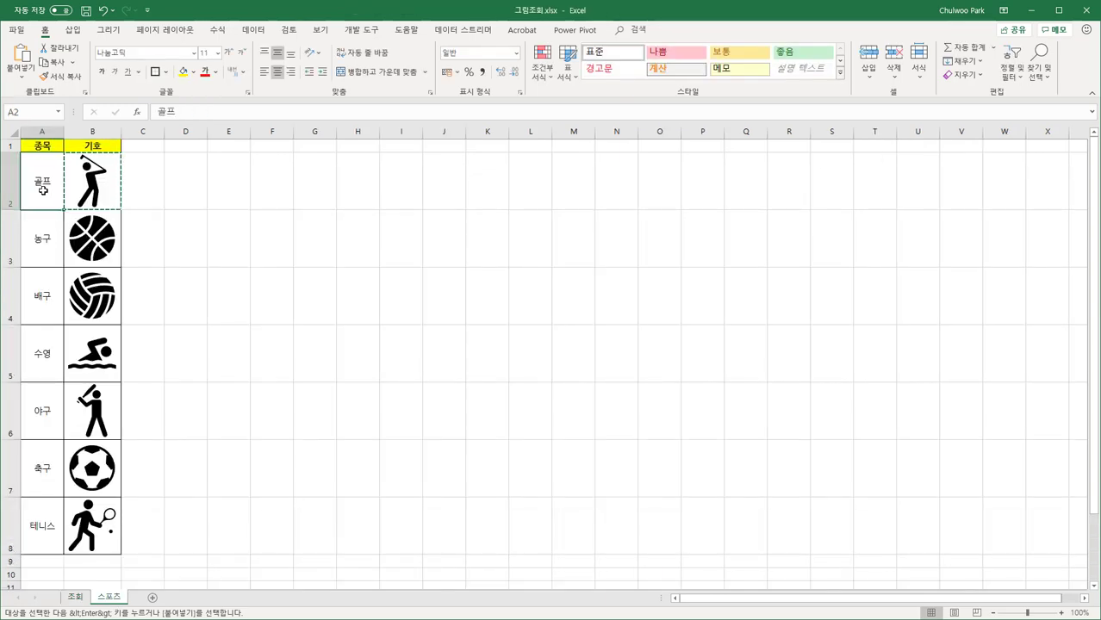
pyautogui.press('Right')
pyautogui.hotkey('shift', 'Down')
pyautogui.hotkey('shift', 'Down')
pyautogui.hotkey('shift', 'Down')
pyautogui.hotkey('shift', 'Down')
pyautogui.hotkey('shift', 'Down')
pyautogui.hotkey('shift', 'Down')
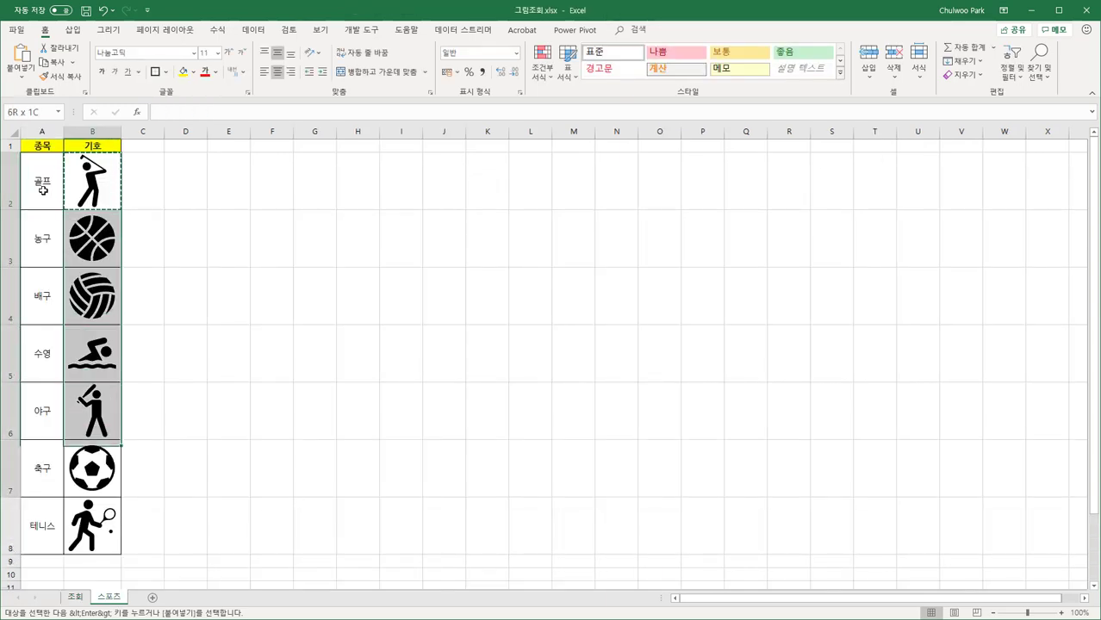
pyautogui.click(194, 73)
pyautogui.click(183, 100)
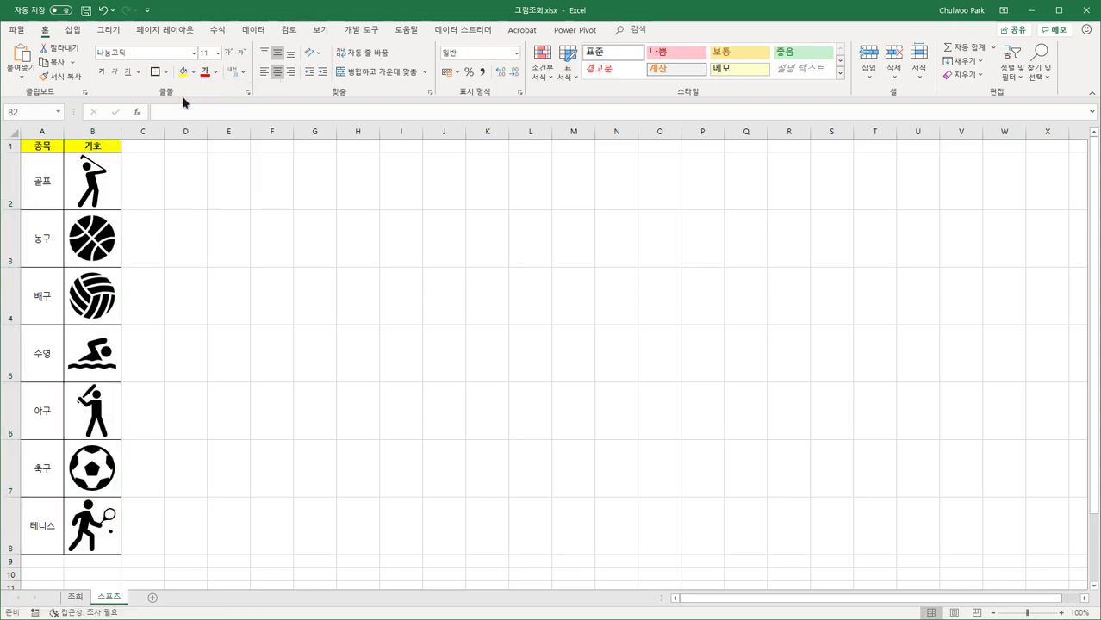
pyautogui.click(143, 193)
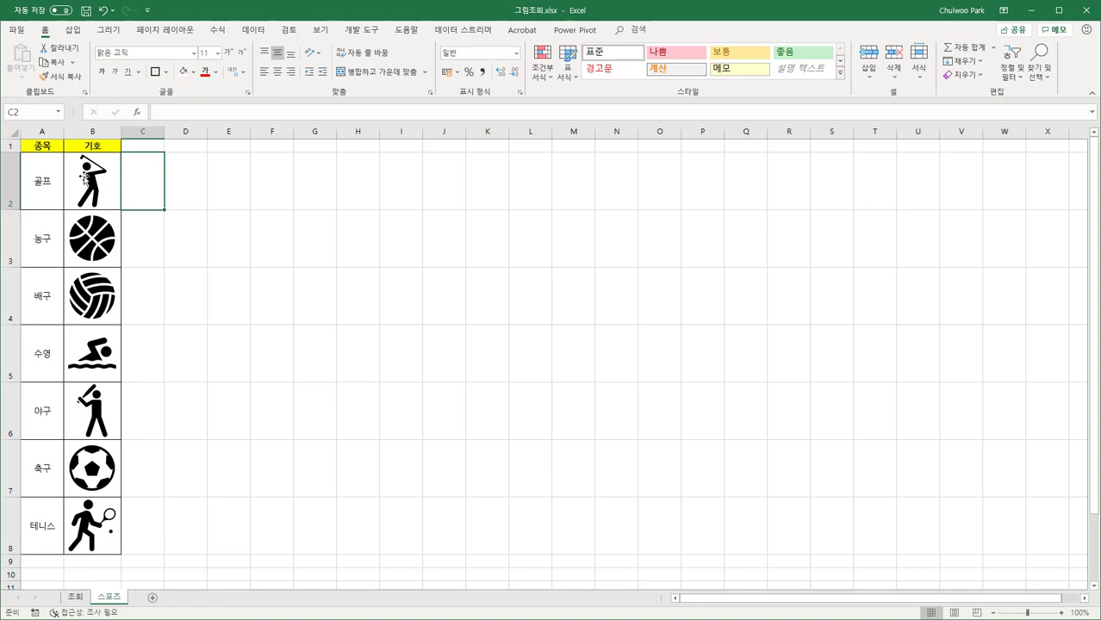
# - Examine the cell reference behind the linked picture on the 조회 sheet
pyautogui.click(75, 598)
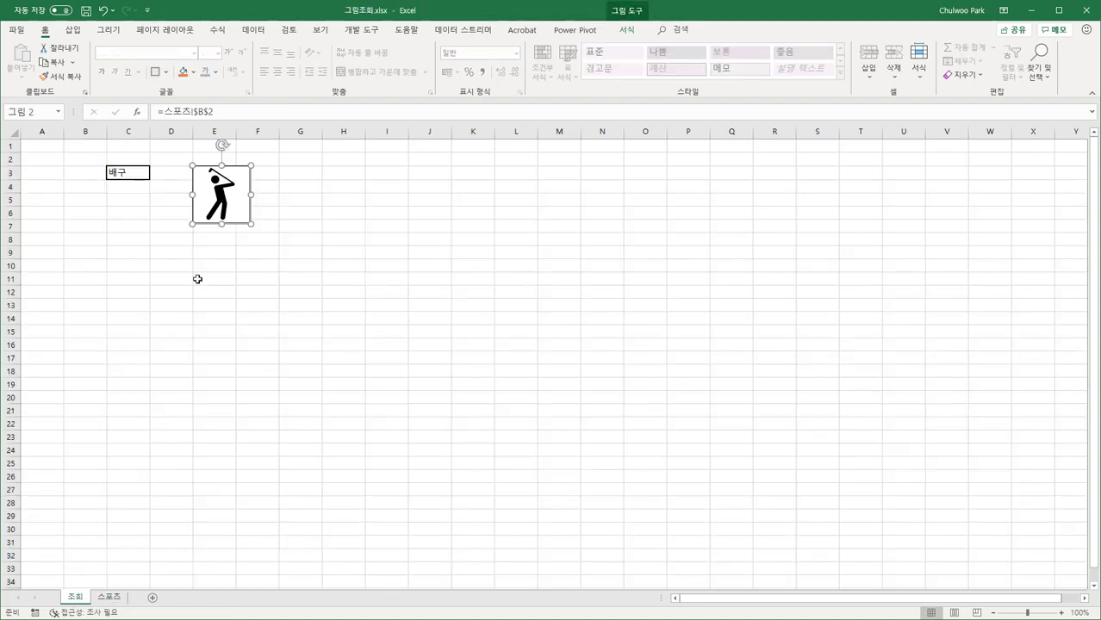
pyautogui.click(175, 171)
pyautogui.click(280, 228)
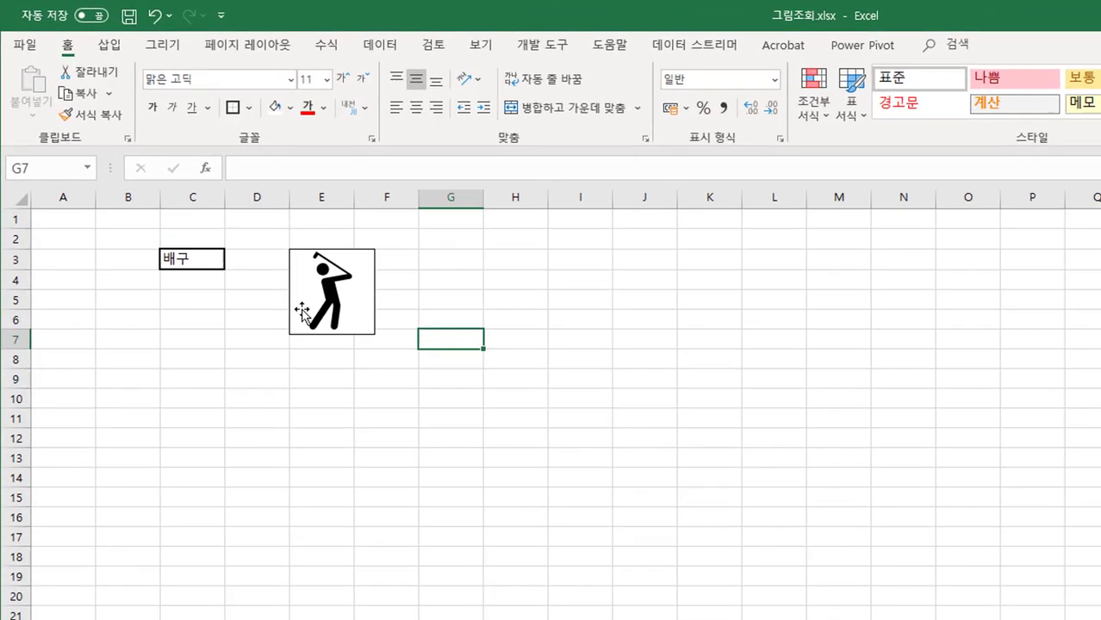
pyautogui.click(202, 205)
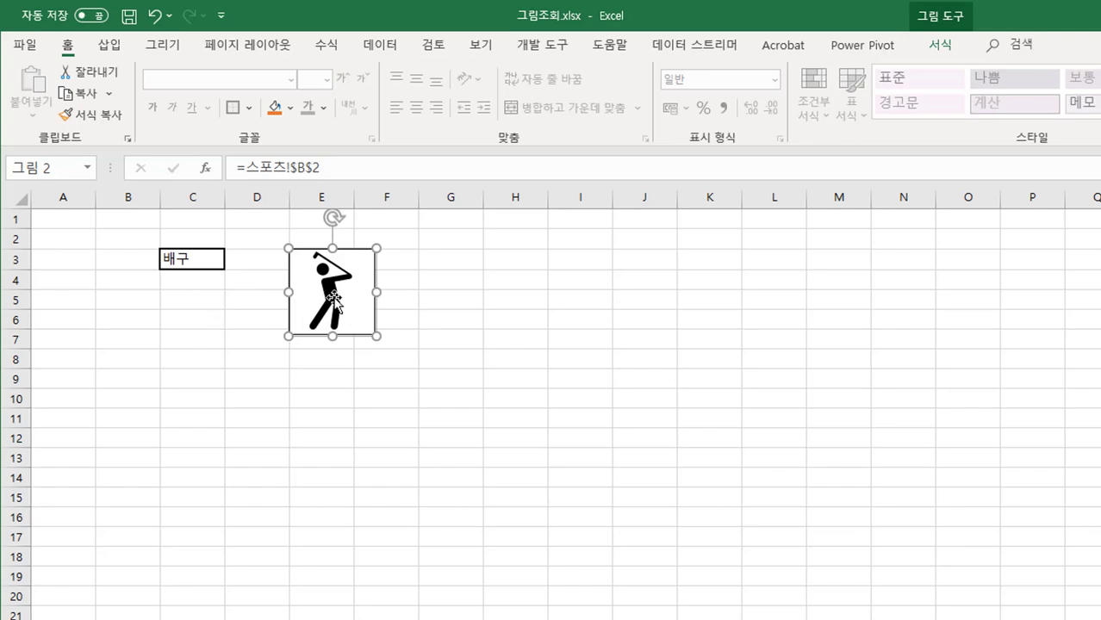
pyautogui.click(193, 379)
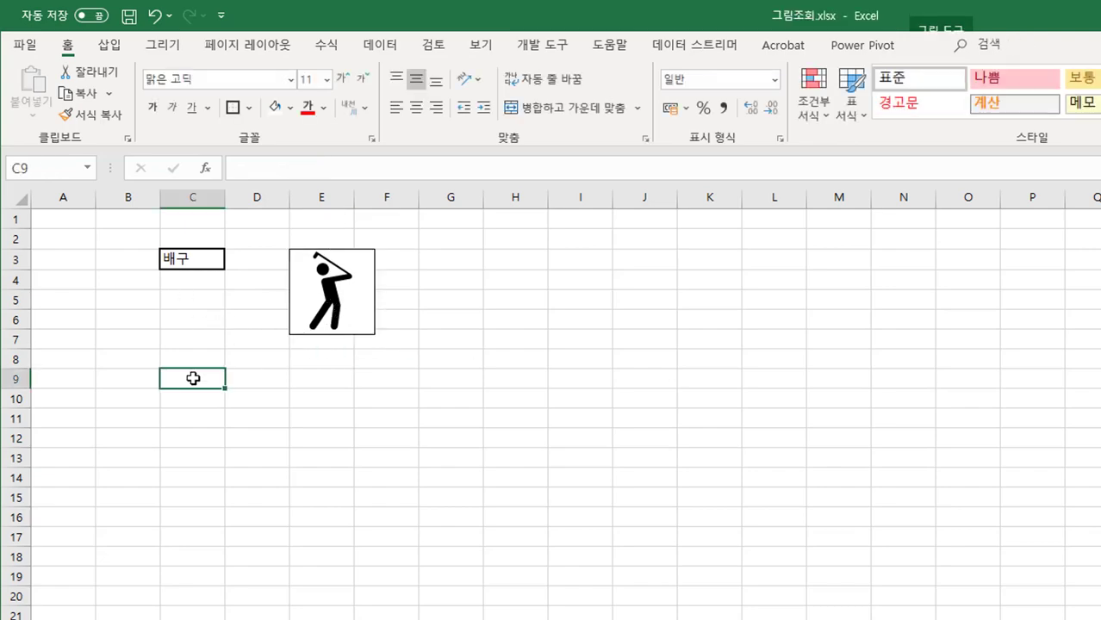
pyautogui.hotkey('alt', 'n')
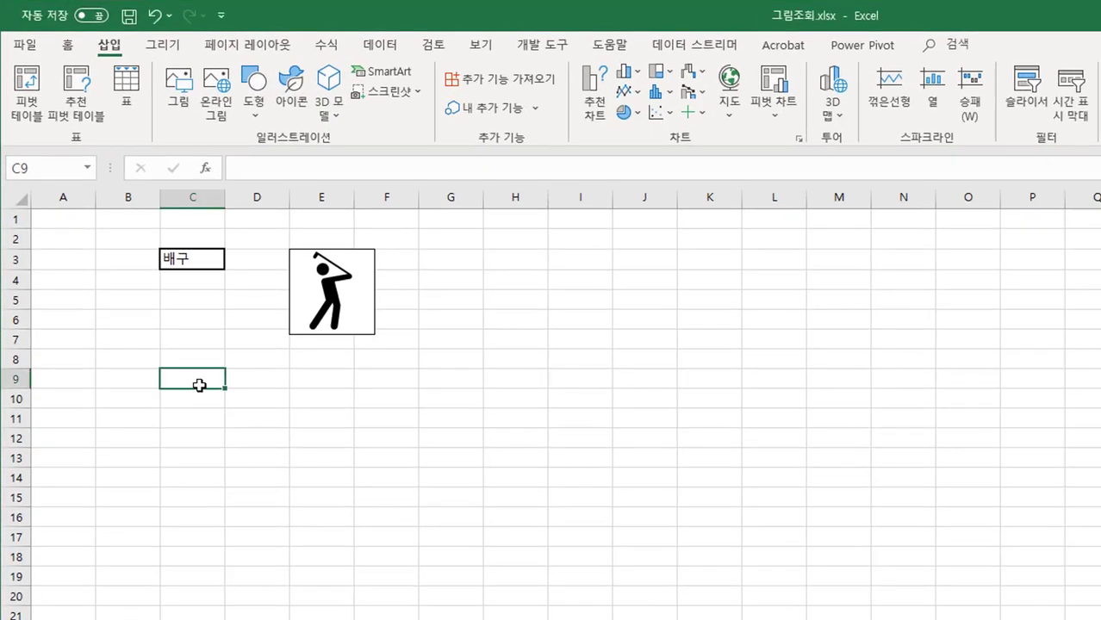
pyautogui.click(298, 281)
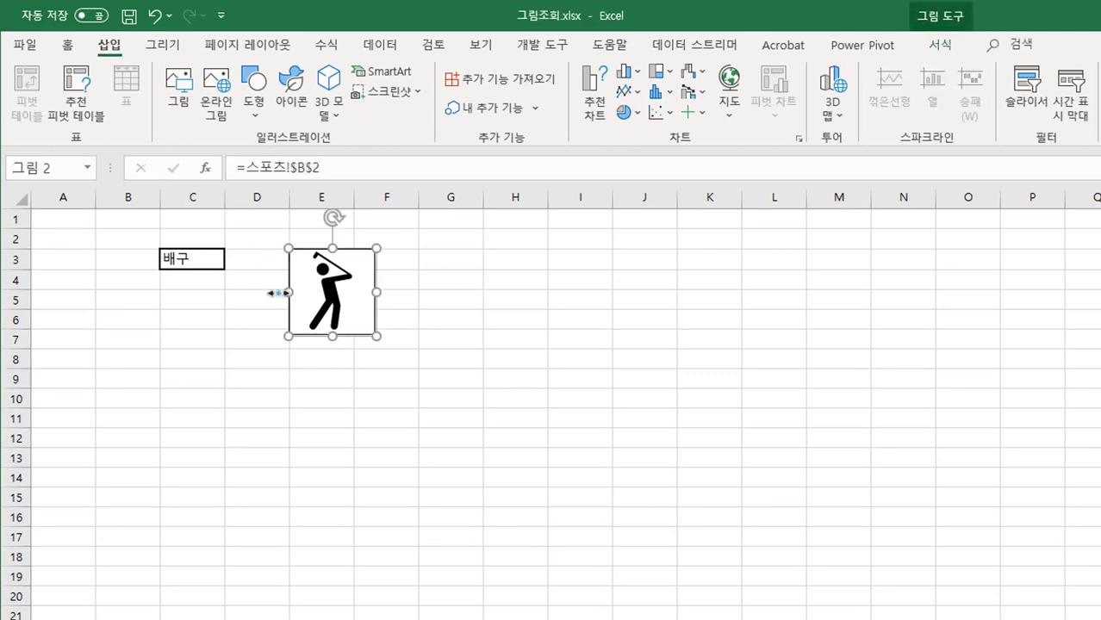
# - Start an INDEX formula in cell C9 of the 조회 sheet with the absolute range 스포츠!$A$2:$B$8 as its array
pyautogui.click(188, 382)
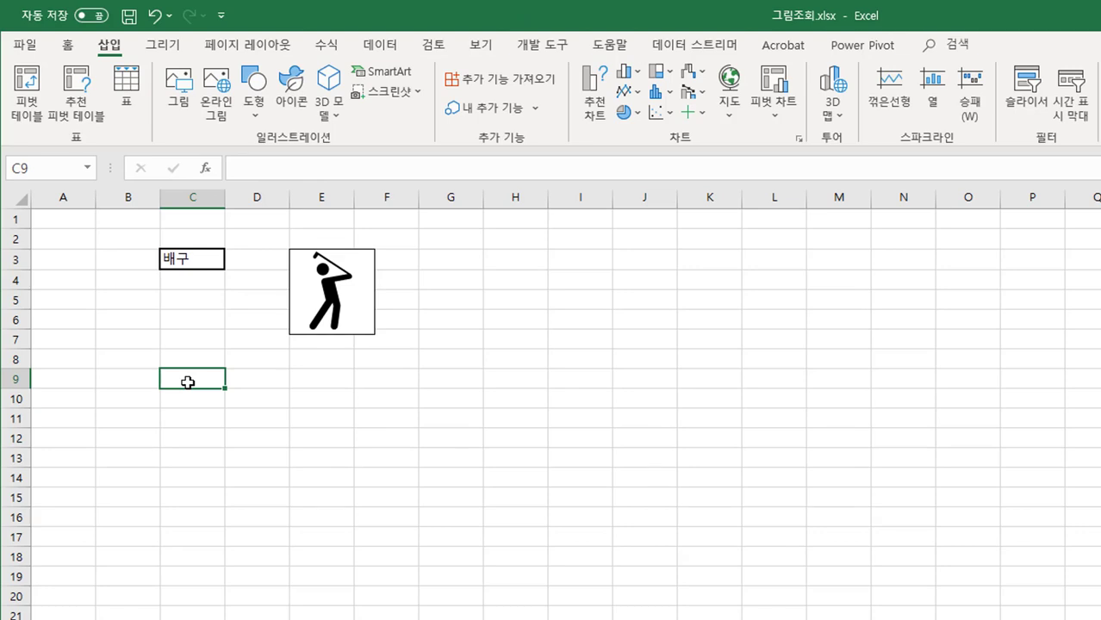
pyautogui.write('=')
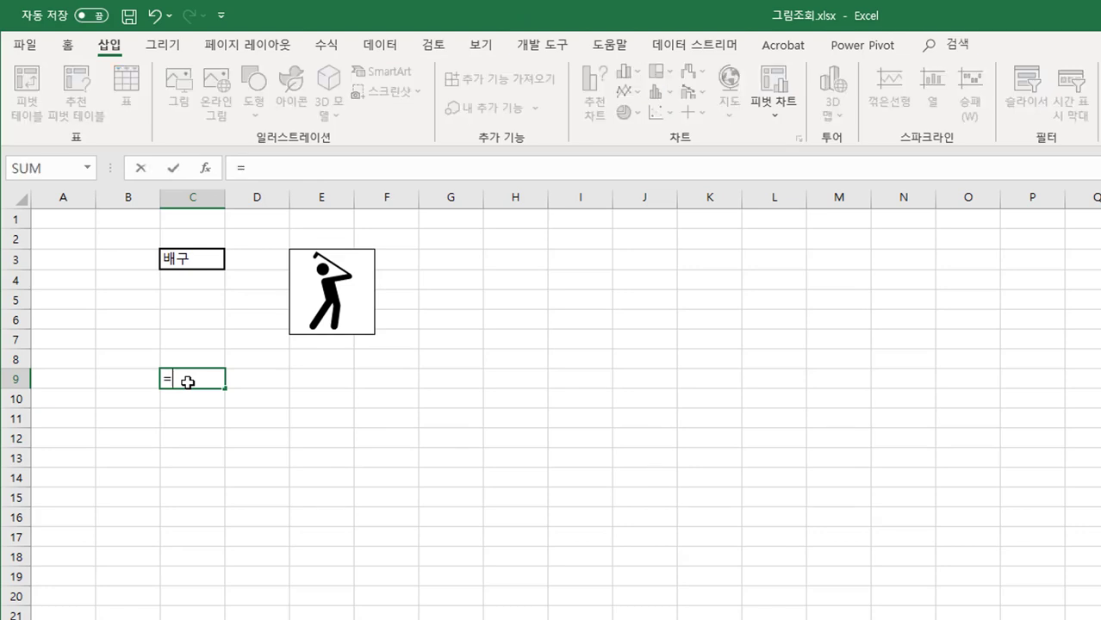
pyautogui.write('in')
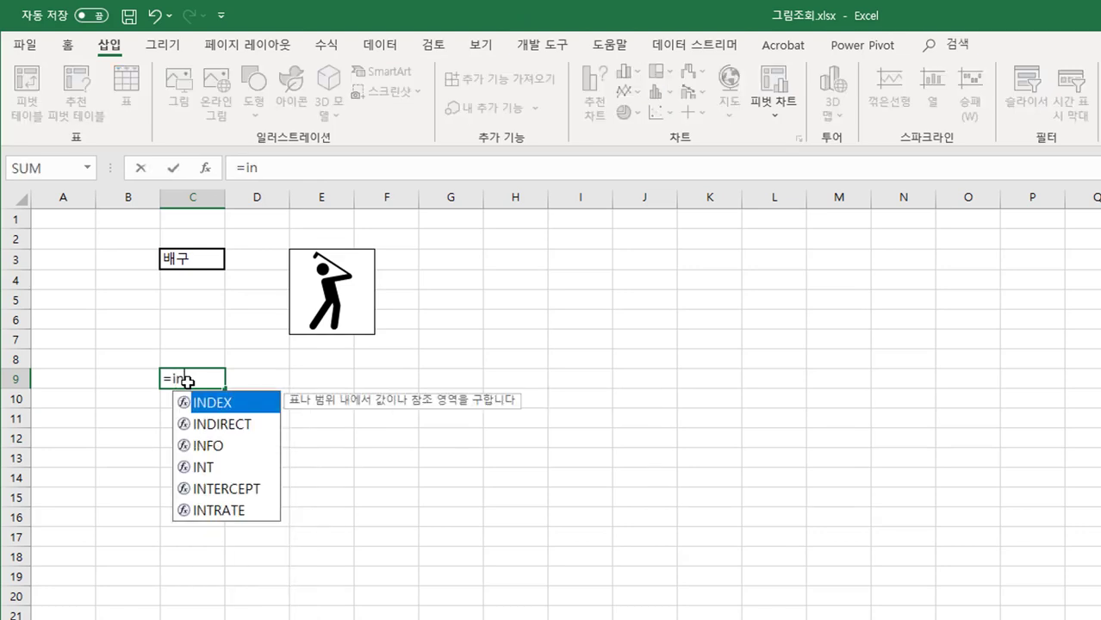
pyautogui.press('Tab')
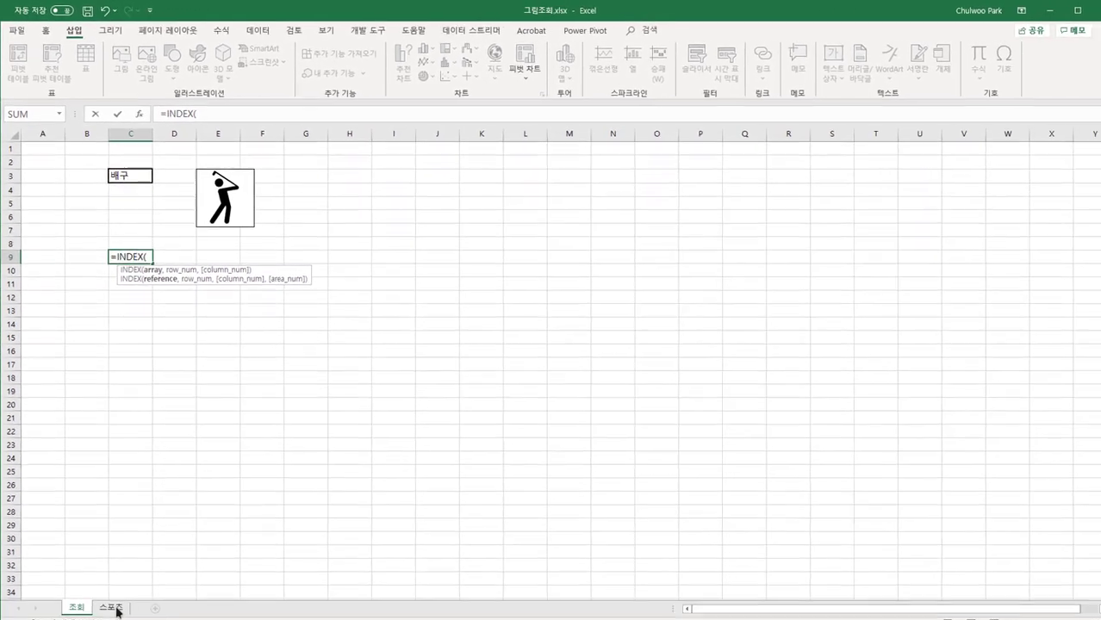
pyautogui.click(109, 598)
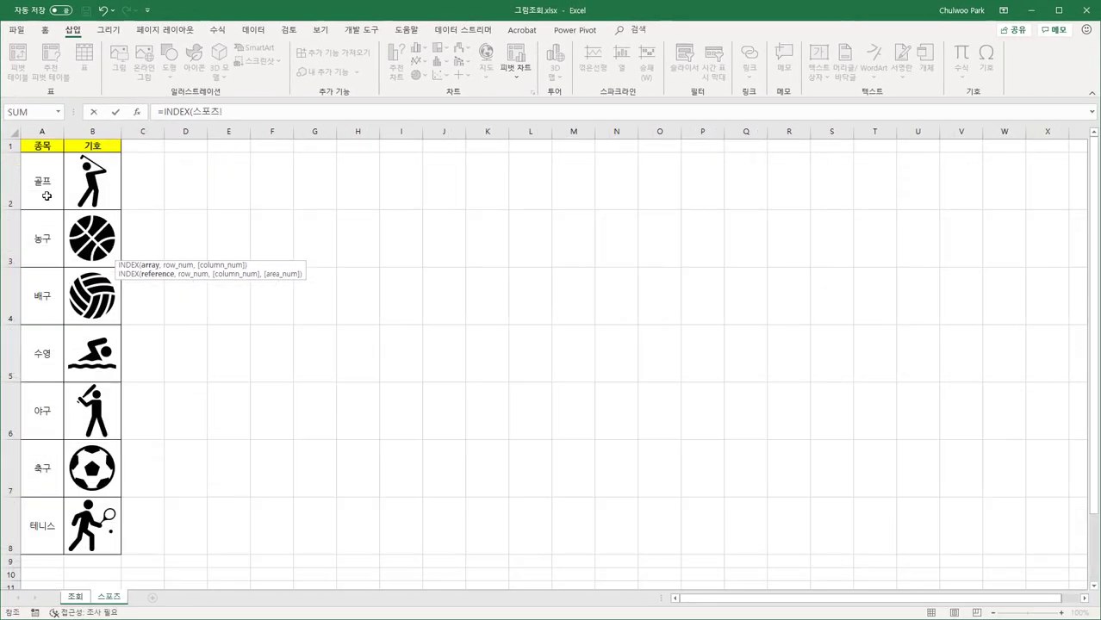
pyautogui.moveTo(47, 197); pyautogui.dragTo(86, 517)
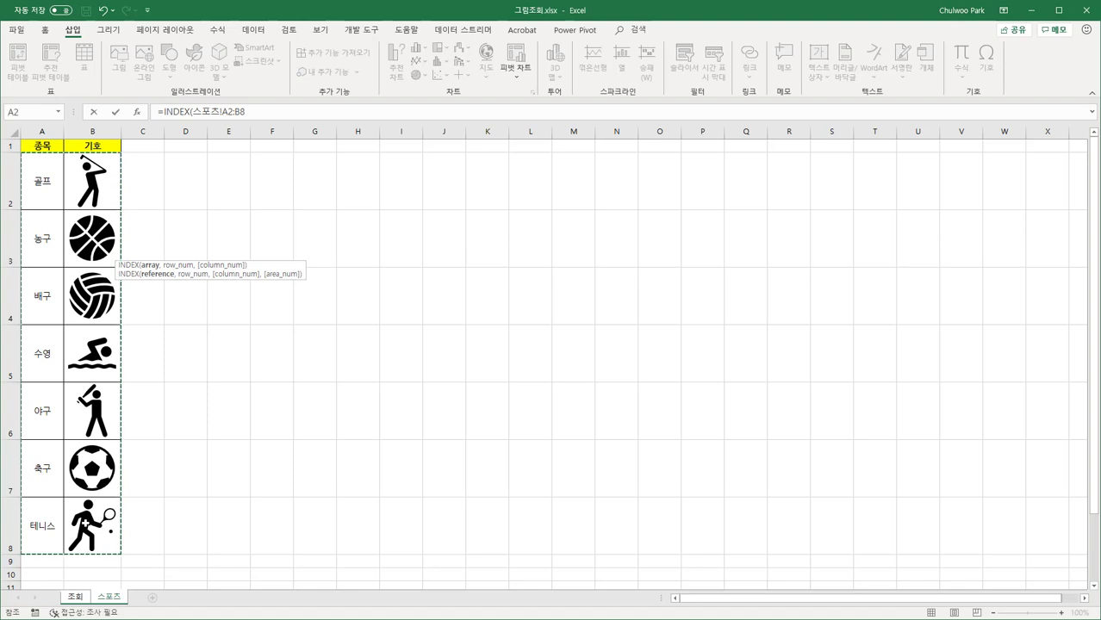
pyautogui.press('F4')
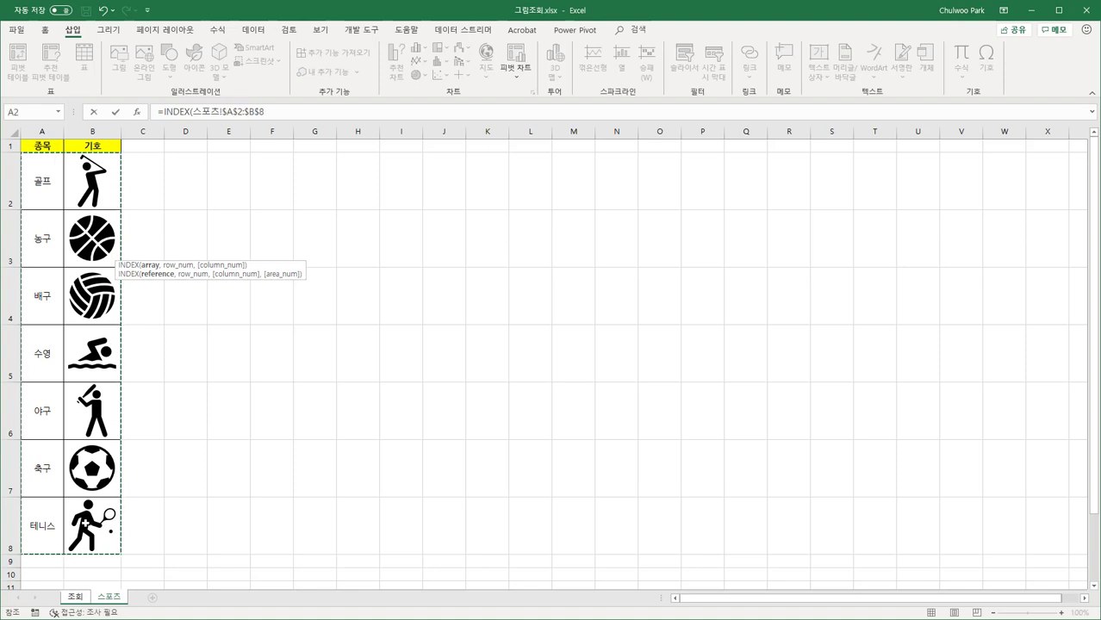
pyautogui.write(',')
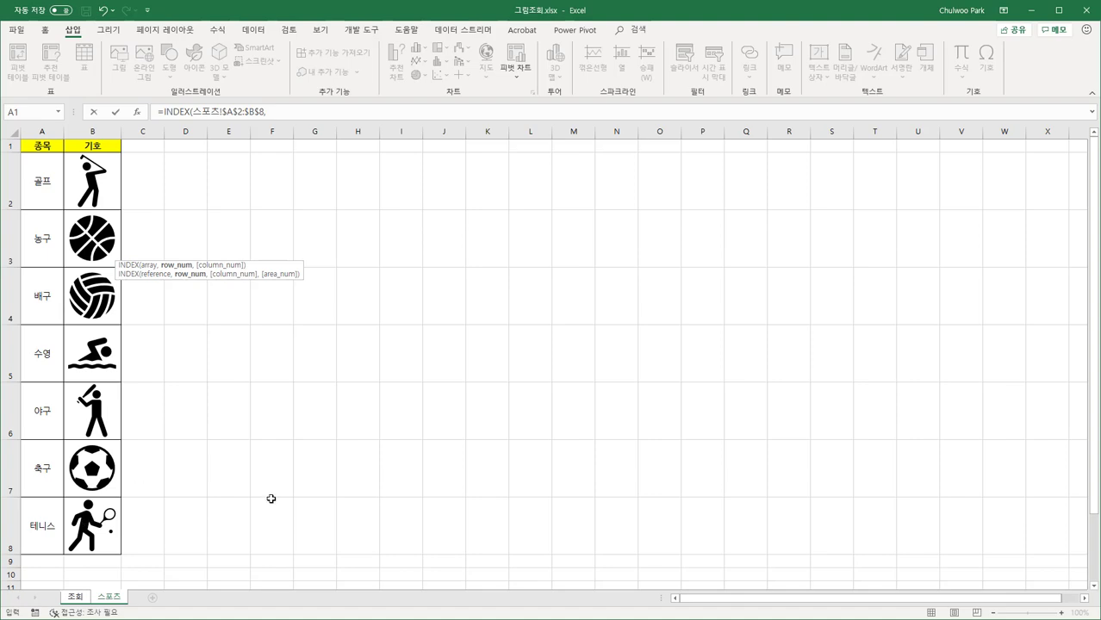
# - Remove the stray 조회! reference and nest MATCH as the row number, with 조회!$C$3 as its lookup value
pyautogui.click(77, 616)
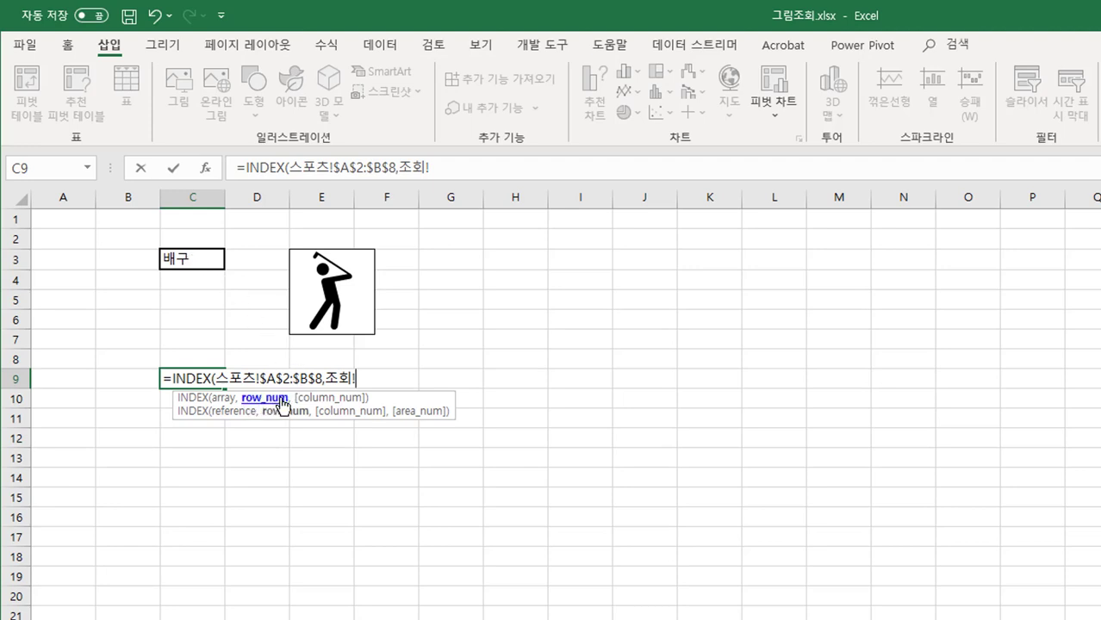
pyautogui.moveTo(327, 379); pyautogui.dragTo(433, 385)
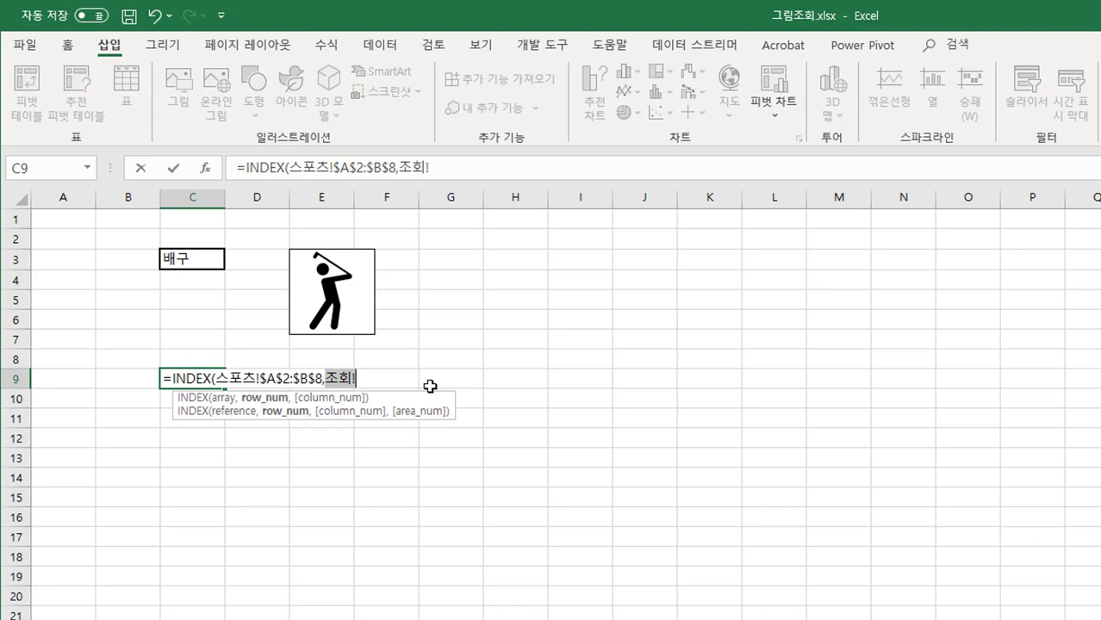
pyautogui.press('BackSpace')
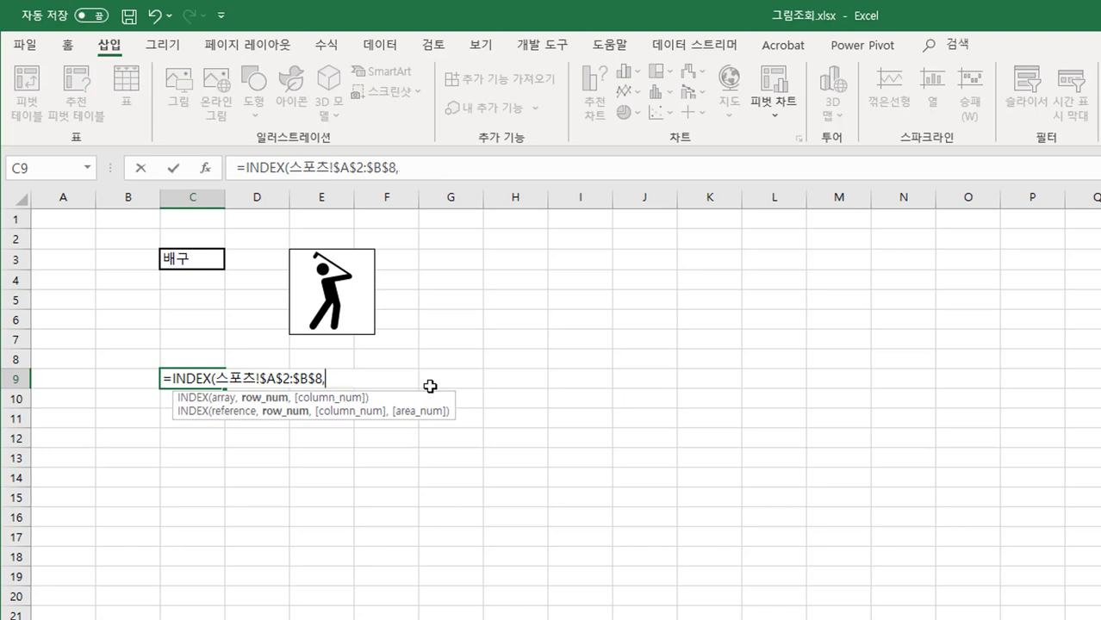
pyautogui.write('mat')
pyautogui.press('Tab')
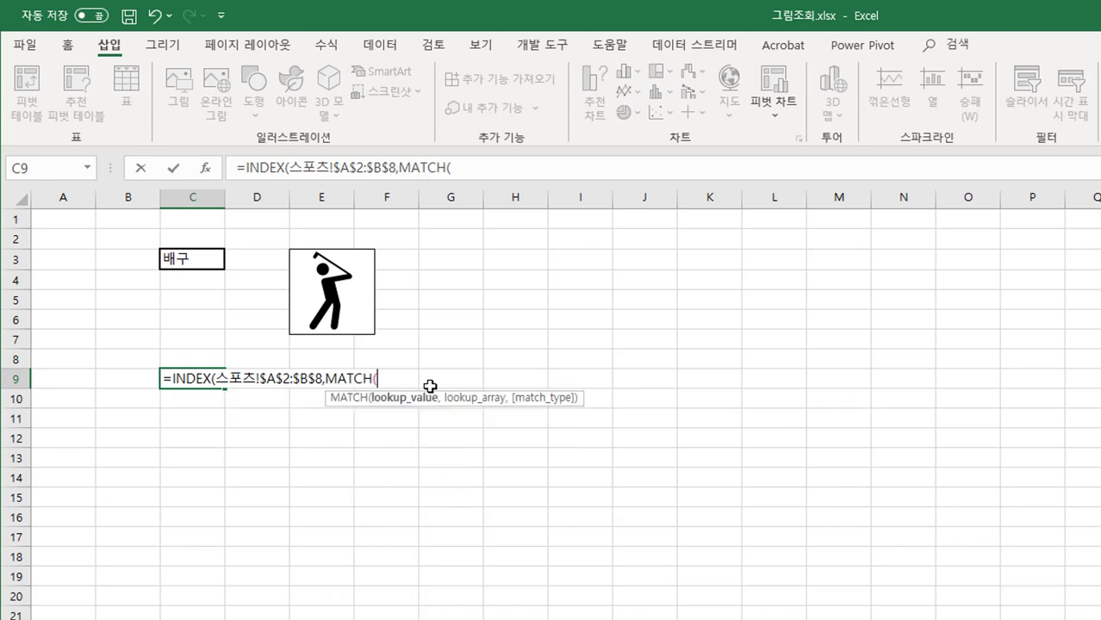
pyautogui.click(200, 259)
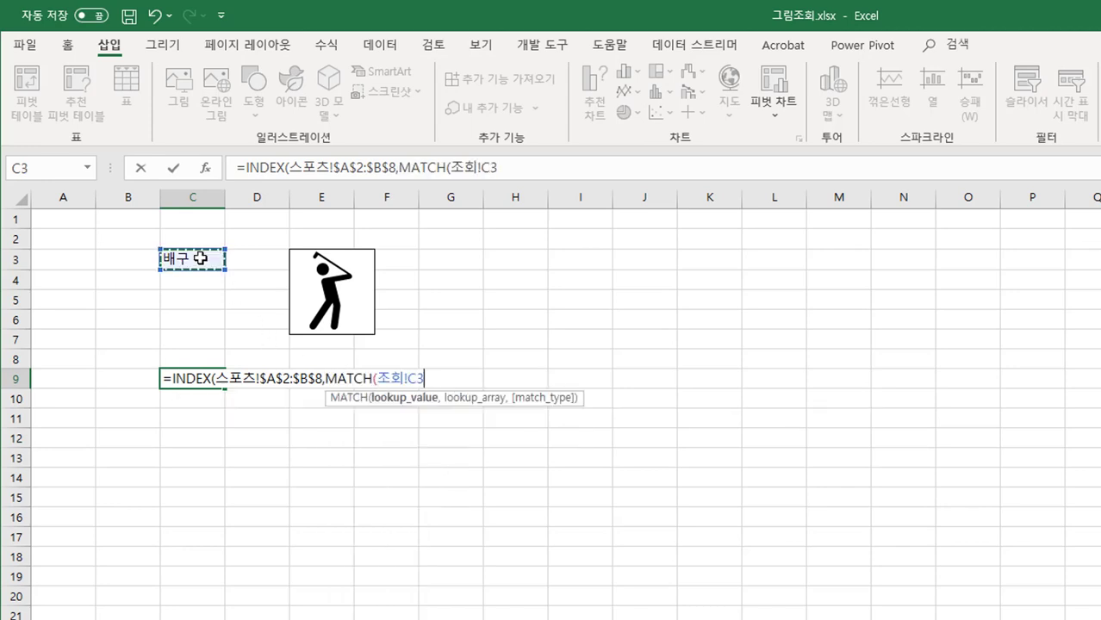
pyautogui.press('F4')
pyautogui.write(',')
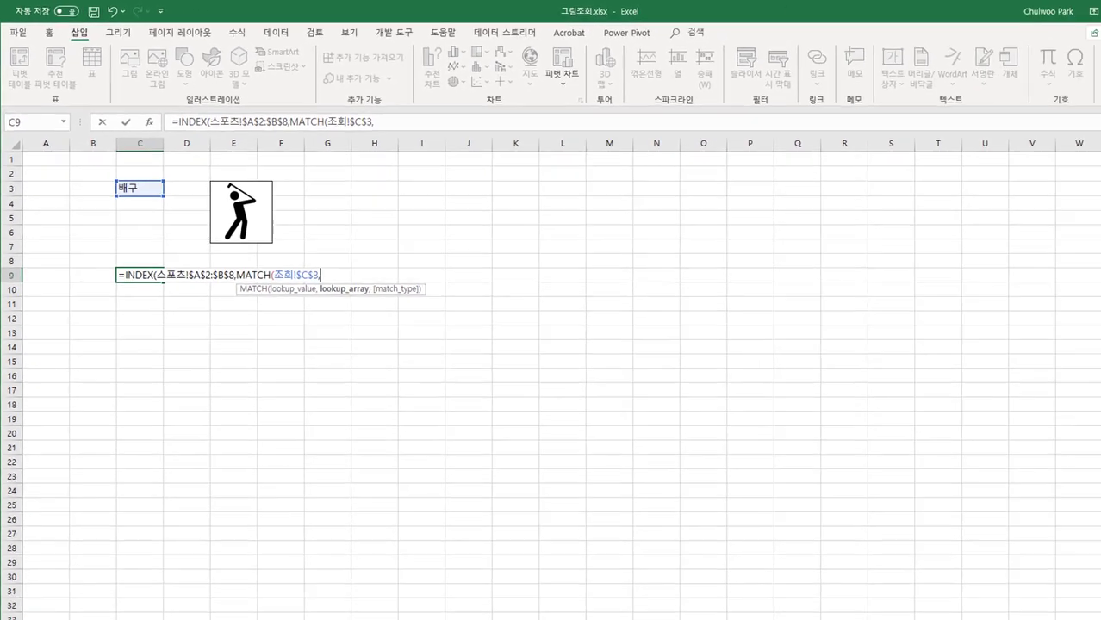
# - Set MATCH's lookup array to 스포츠!$A$2:$A$8 with match type 0 for an exact match, and close the function
pyautogui.click(108, 596)
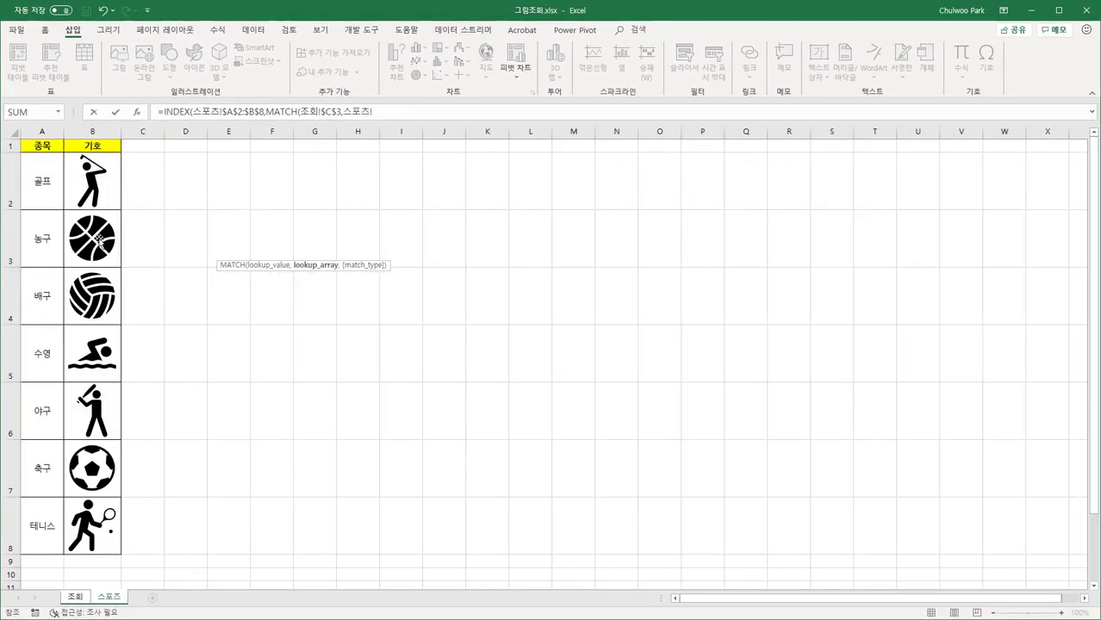
pyautogui.moveTo(51, 180); pyautogui.dragTo(43, 526)
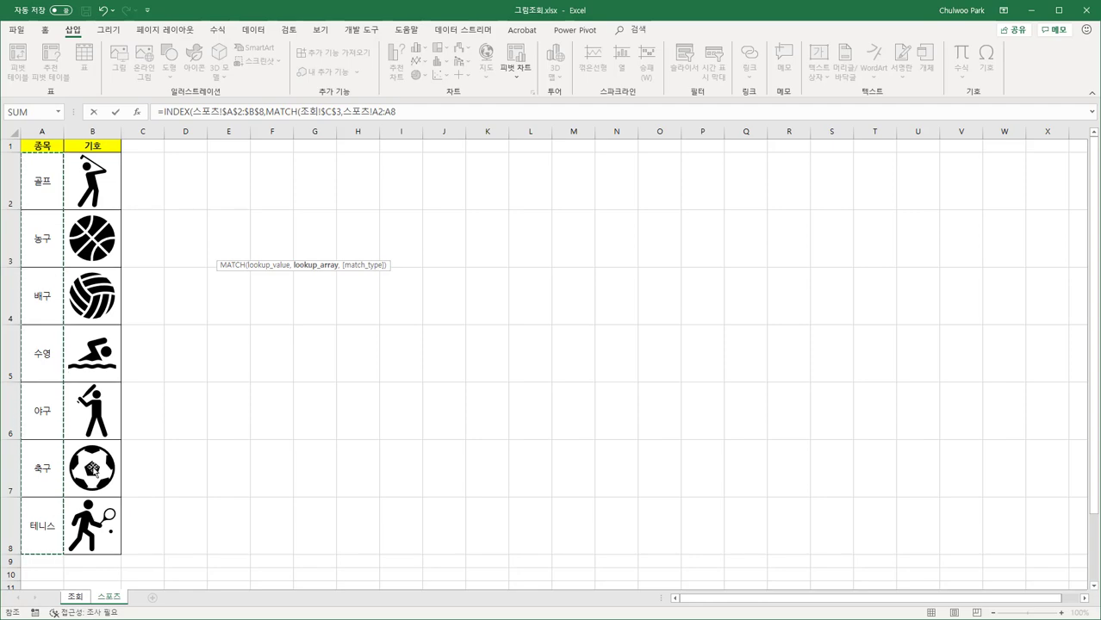
pyautogui.press('F4')
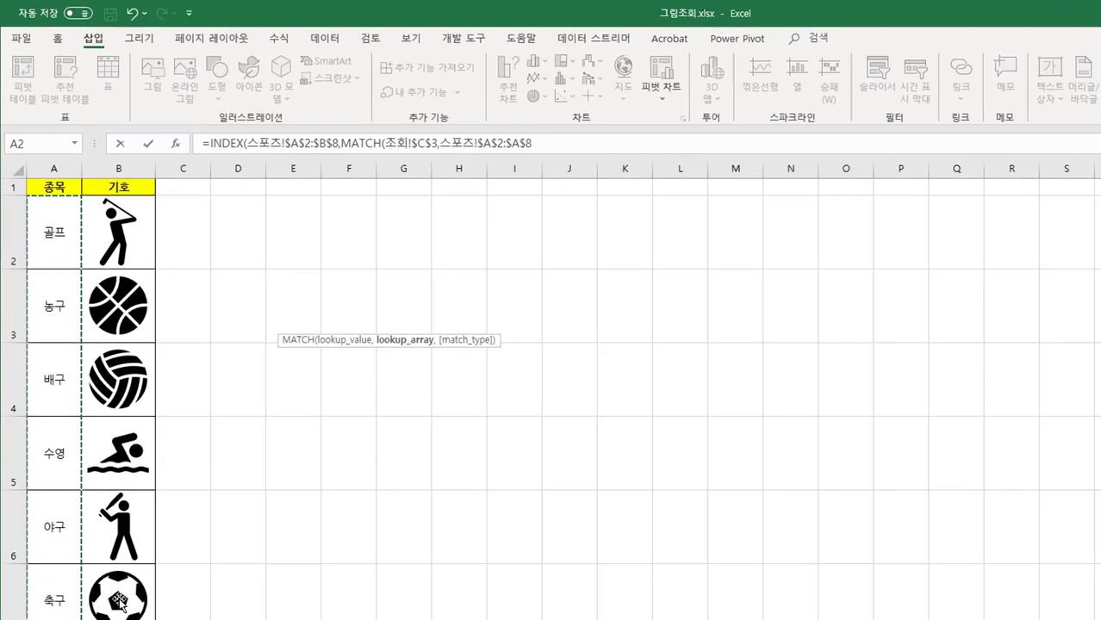
pyautogui.write(',')
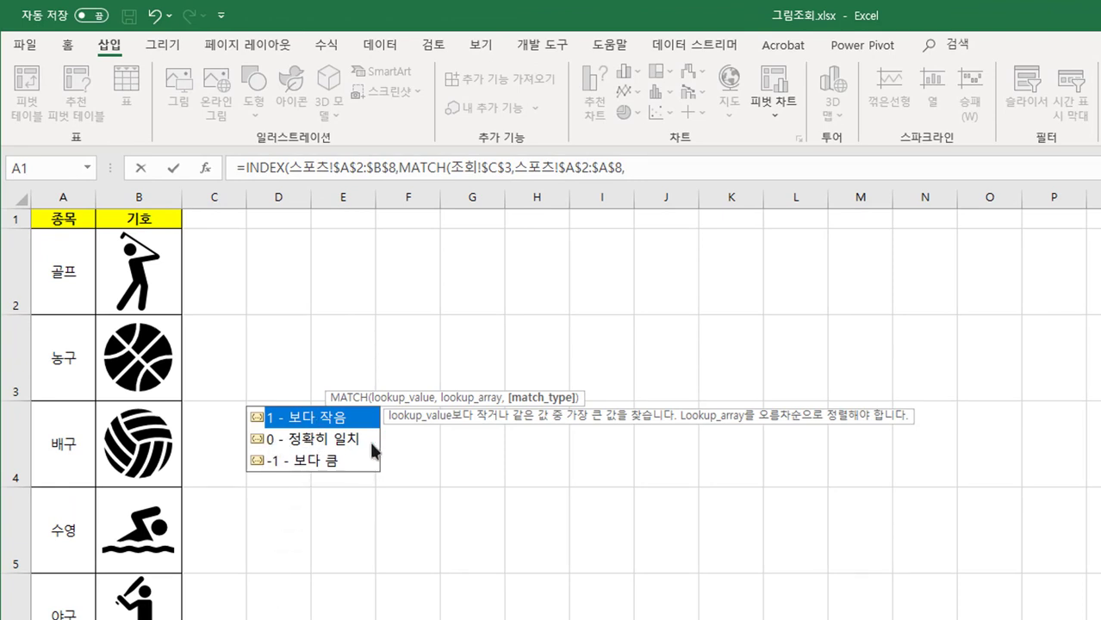
pyautogui.write('0)')
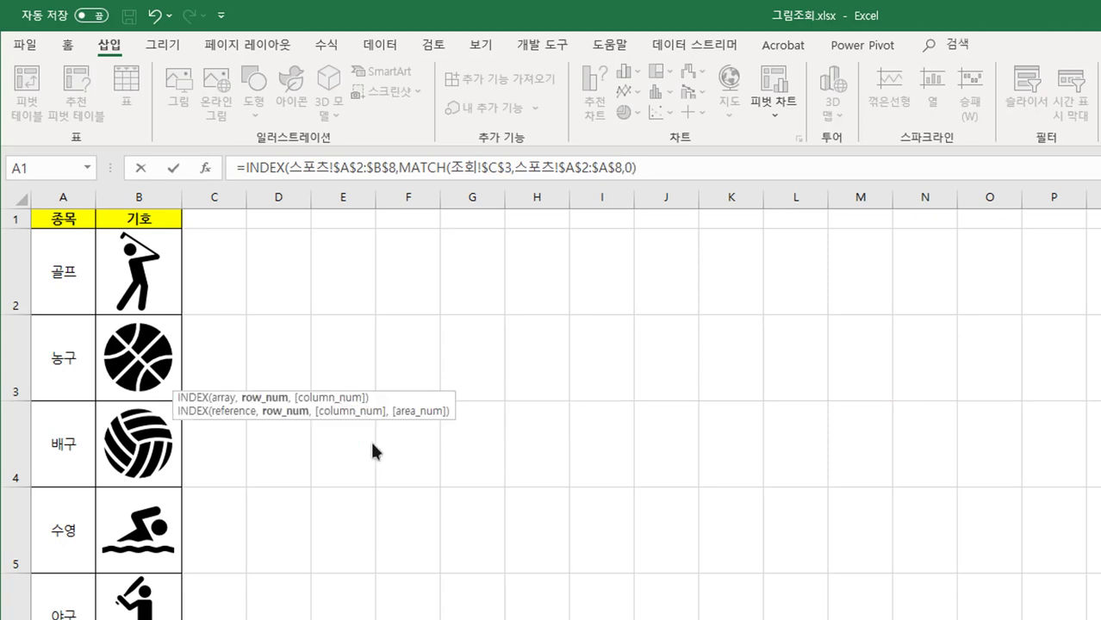
# - Set INDEX's column number to 2, then close and enter the formula in C9
pyautogui.write(',')
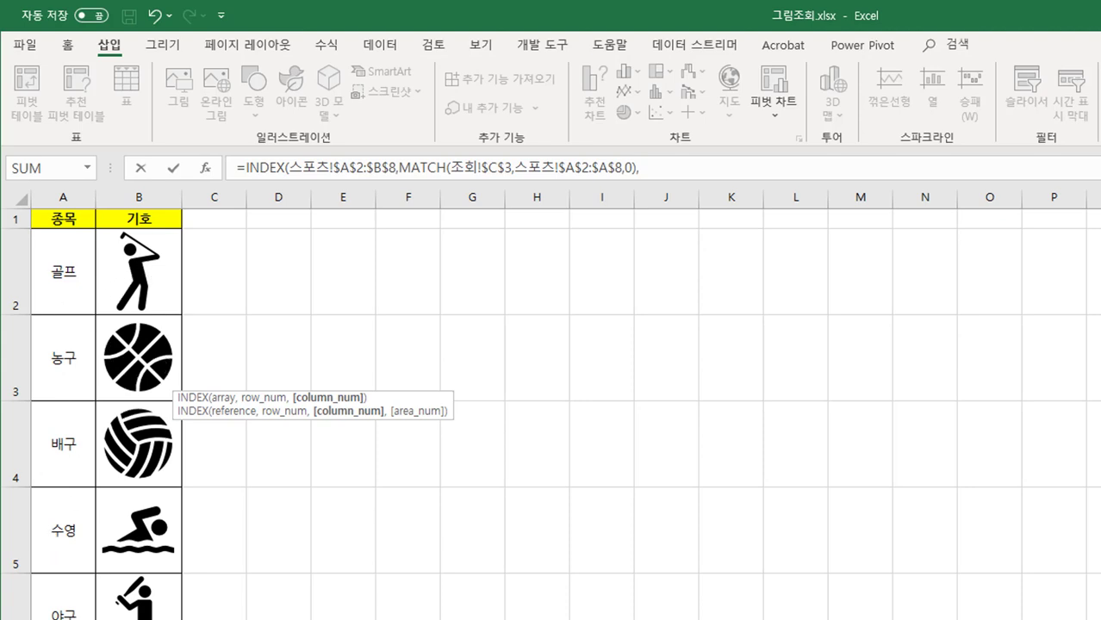
pyautogui.click(708, 174)
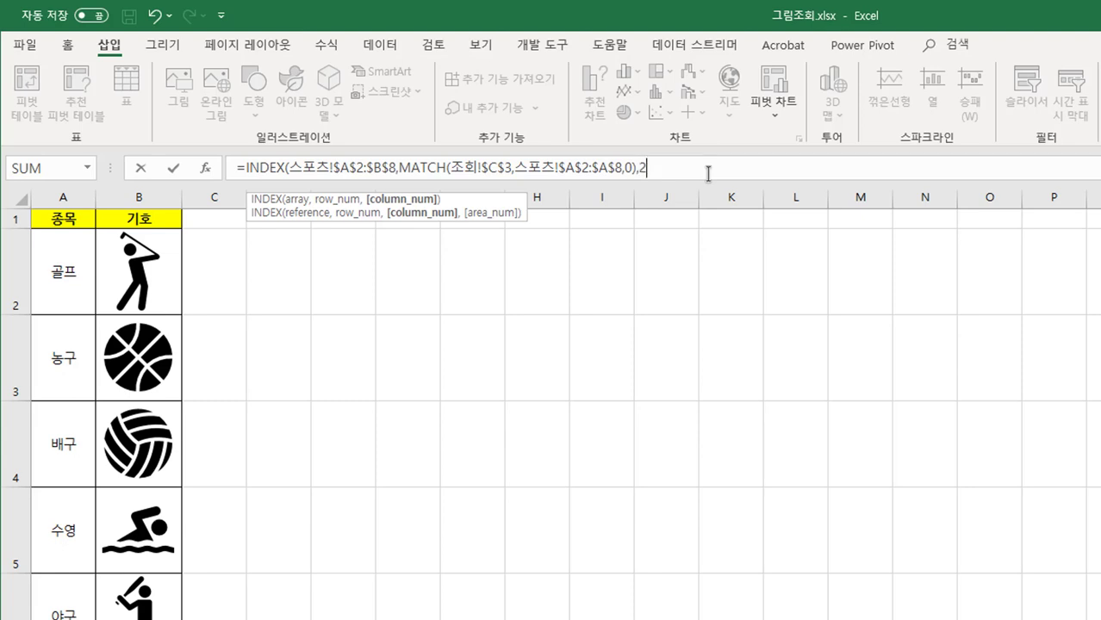
pyautogui.write(')')
pyautogui.press('Return')
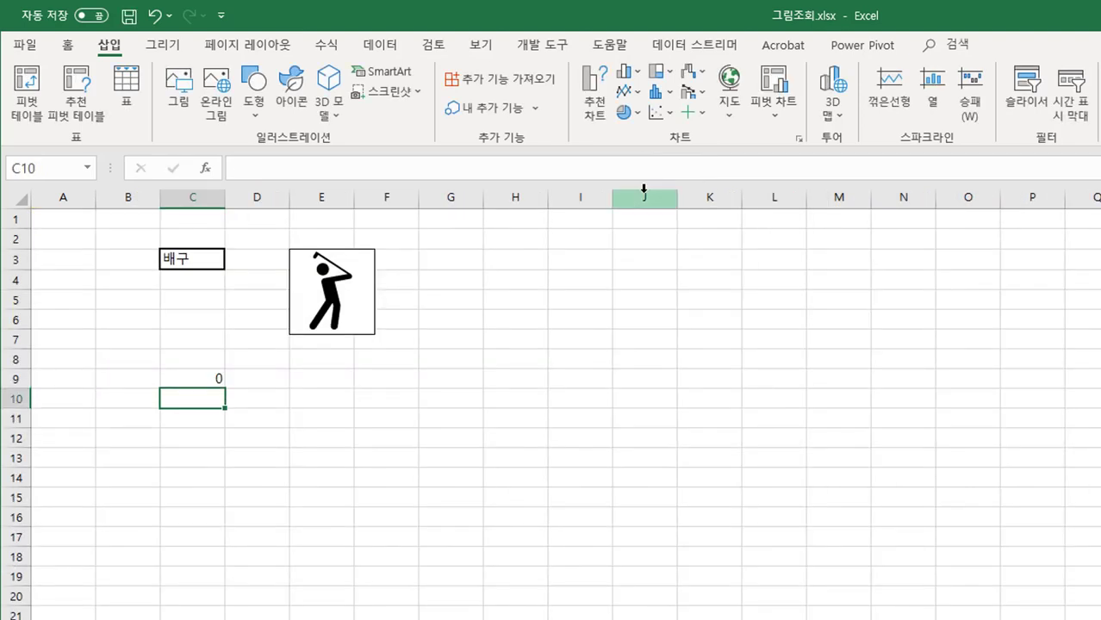
# - Enter the test values 1111 in cell B2 and 2222 in cell B3 of the 스포츠 sheet
pyautogui.click(176, 377)
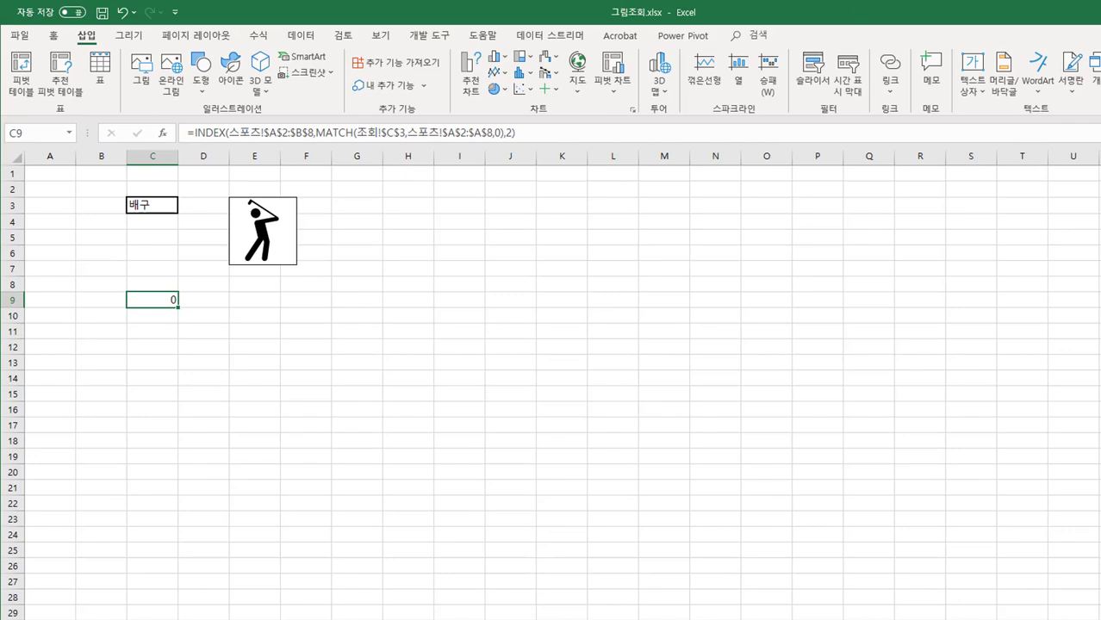
pyautogui.click(109, 597)
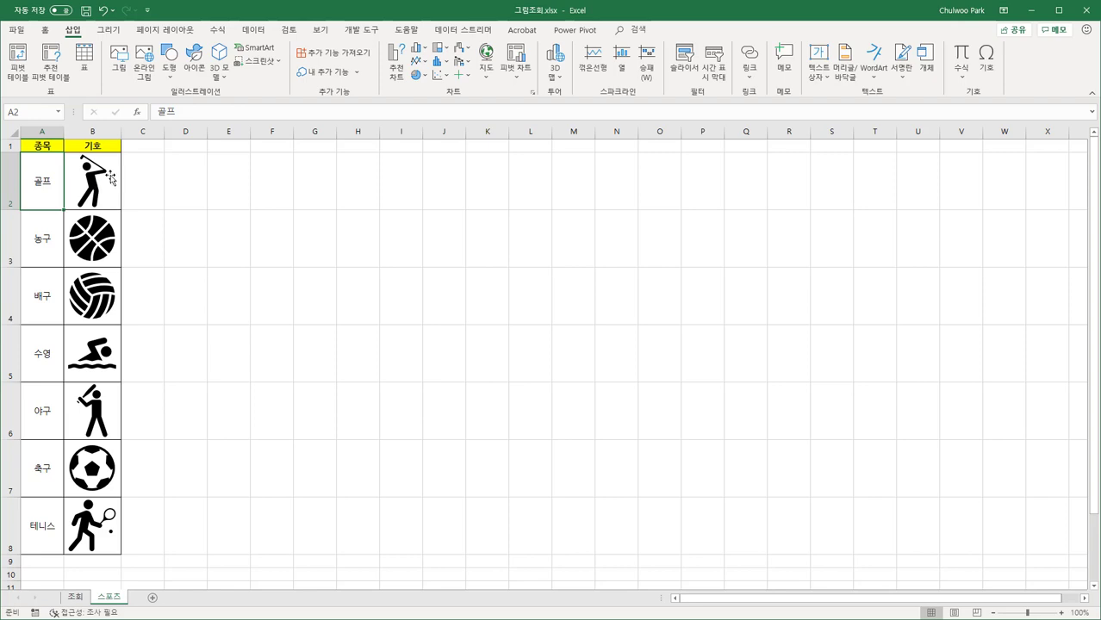
pyautogui.press('Right')
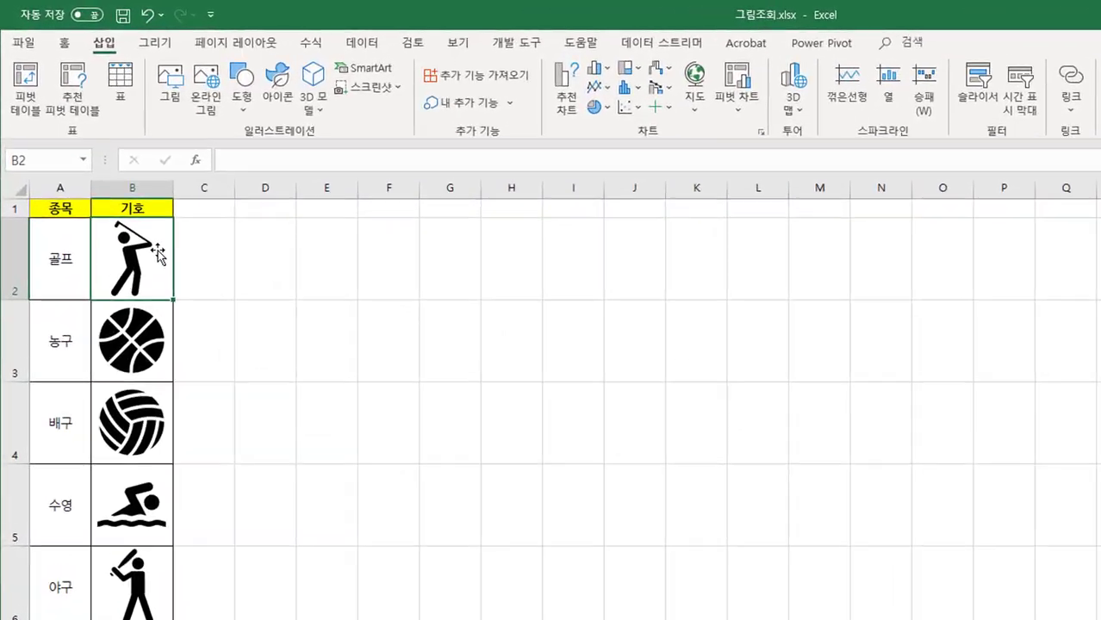
pyautogui.write('1111')
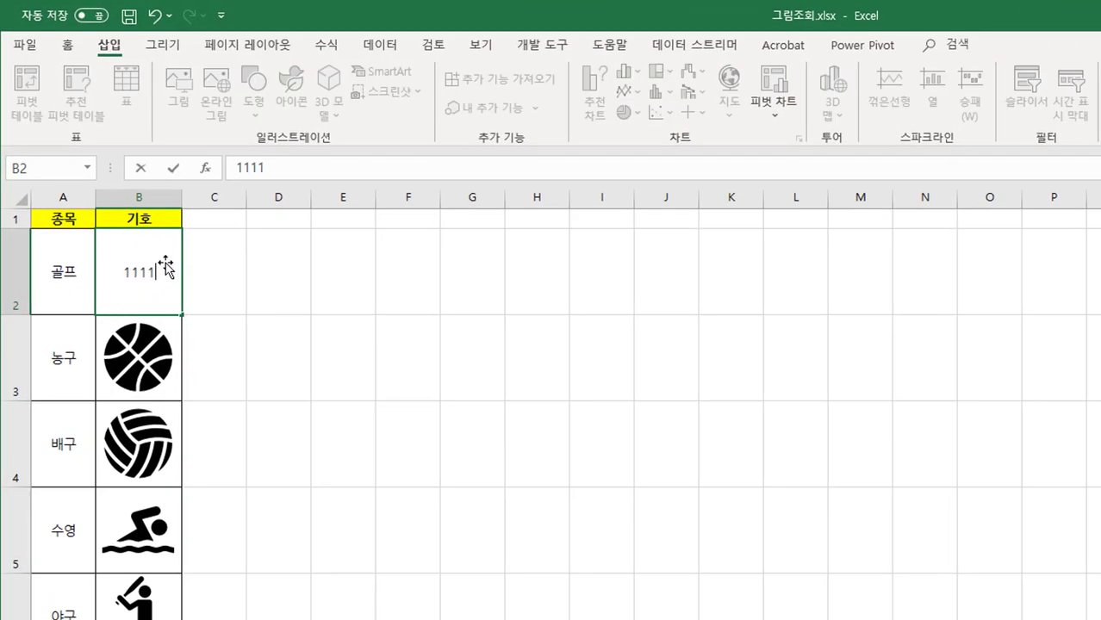
pyautogui.press('Return')
pyautogui.write('2222')
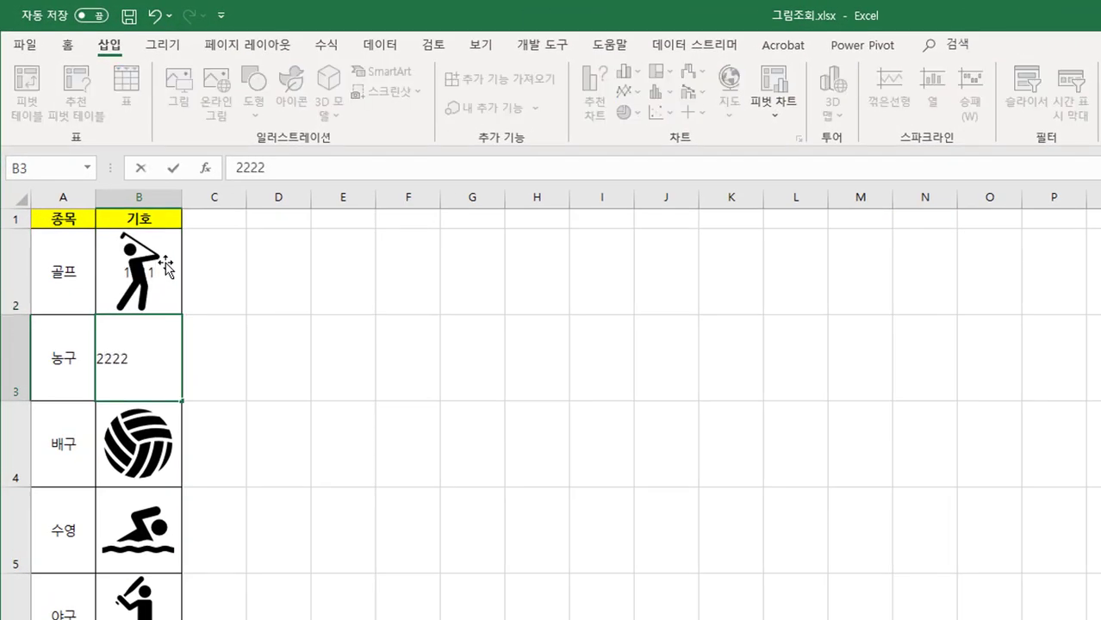
pyautogui.press('Return')
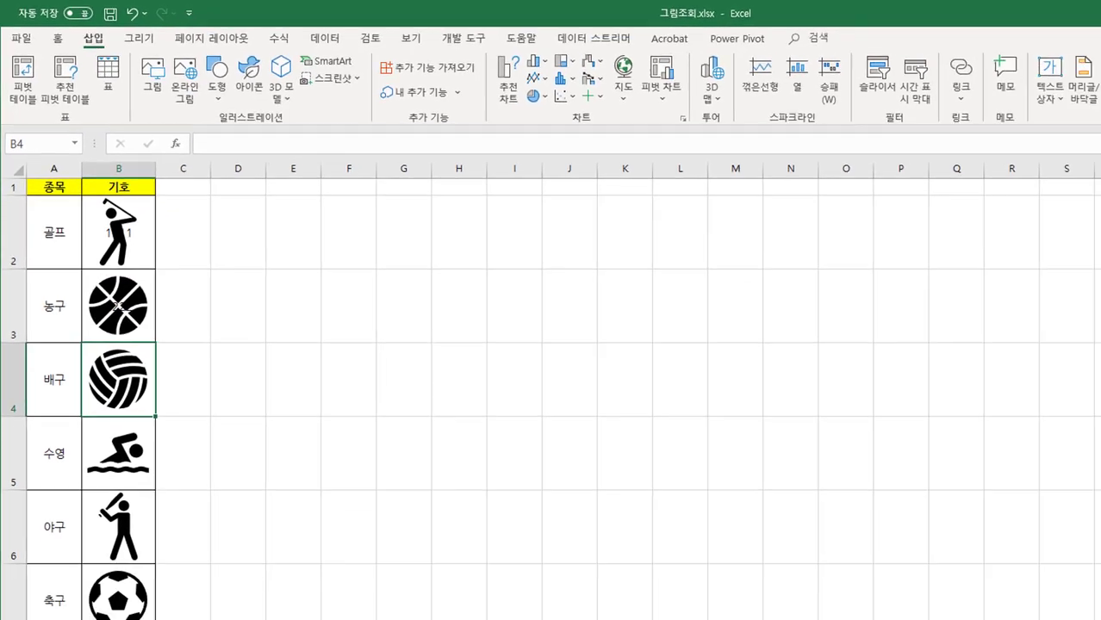
# - Test the INDEX/MATCH formula on the 조회 sheet by choosing 골프, 농구 and 배구 in turn in cell C3
pyautogui.click(110, 597)
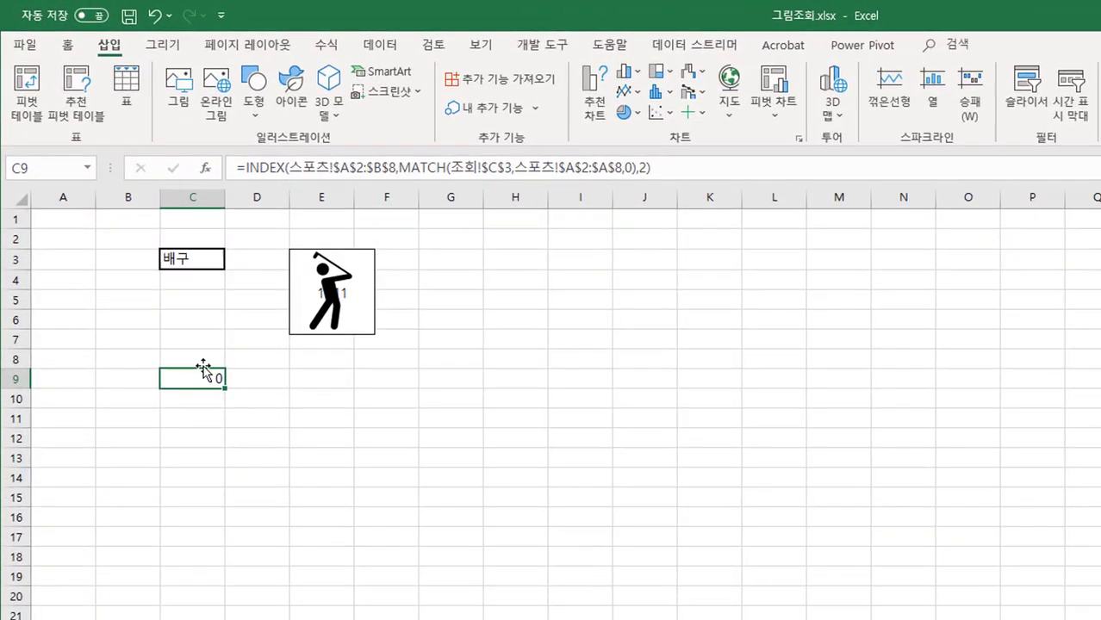
pyautogui.click(208, 259)
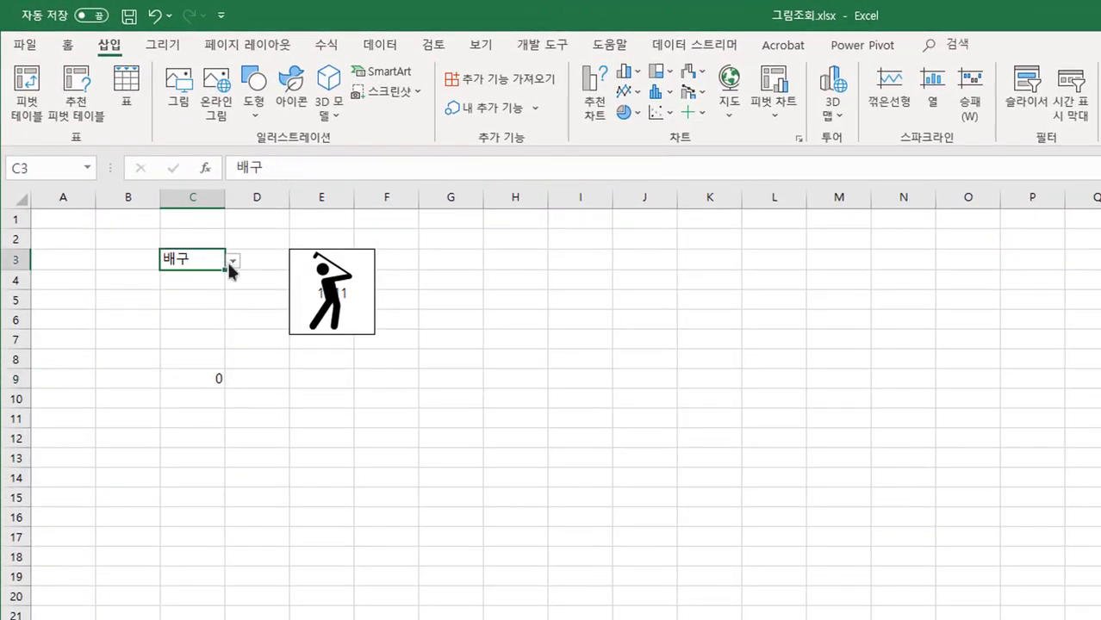
pyautogui.click(231, 261)
pyautogui.click(218, 274)
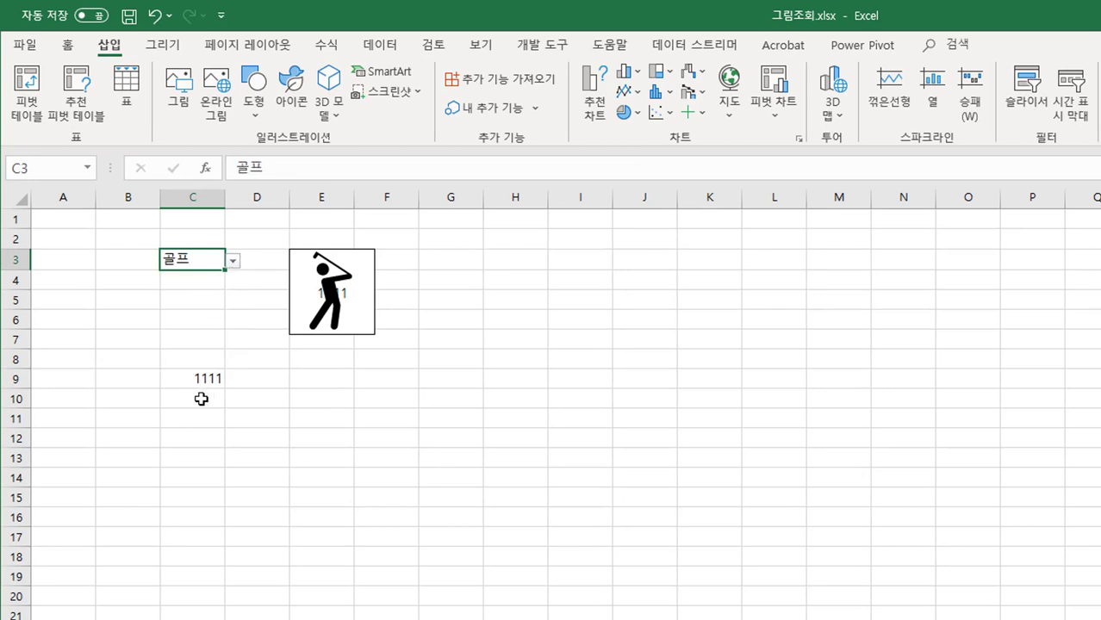
pyautogui.click(231, 260)
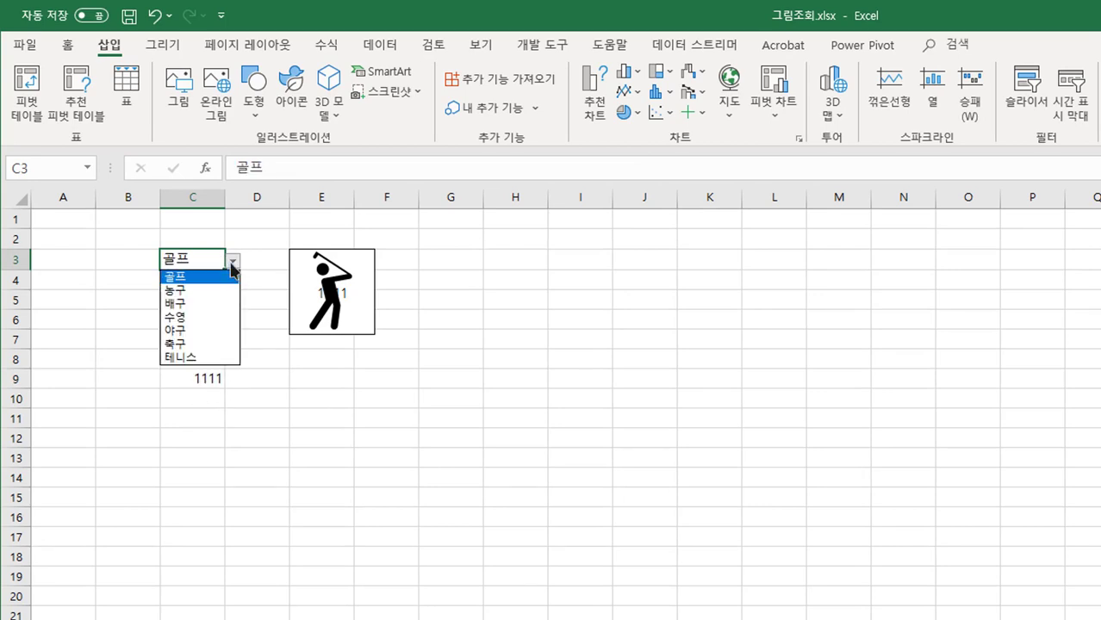
pyautogui.click(213, 290)
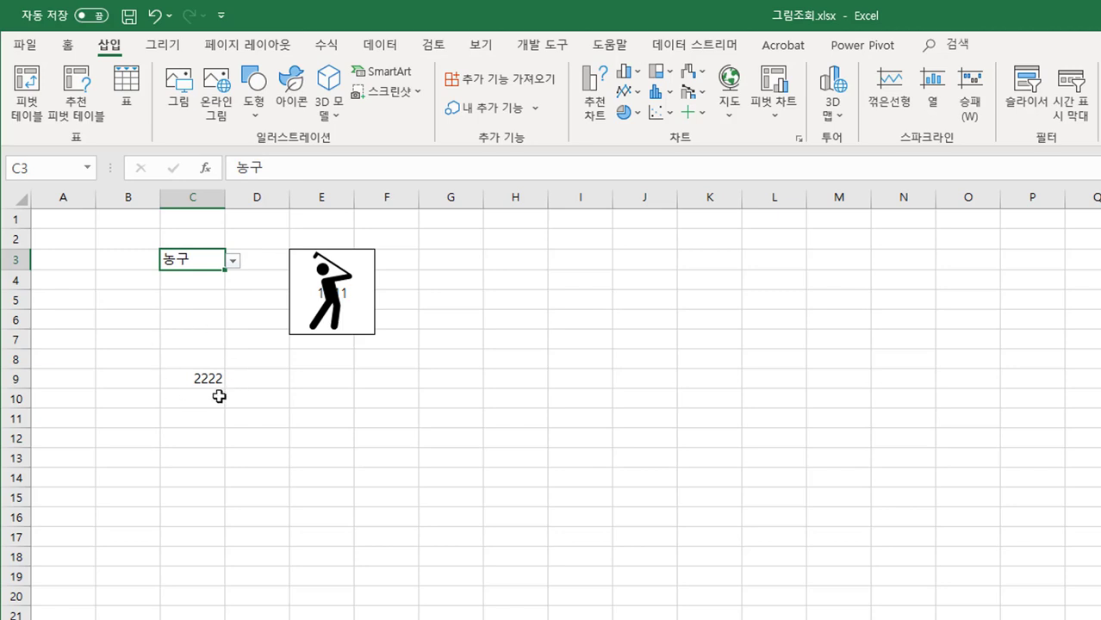
pyautogui.click(231, 260)
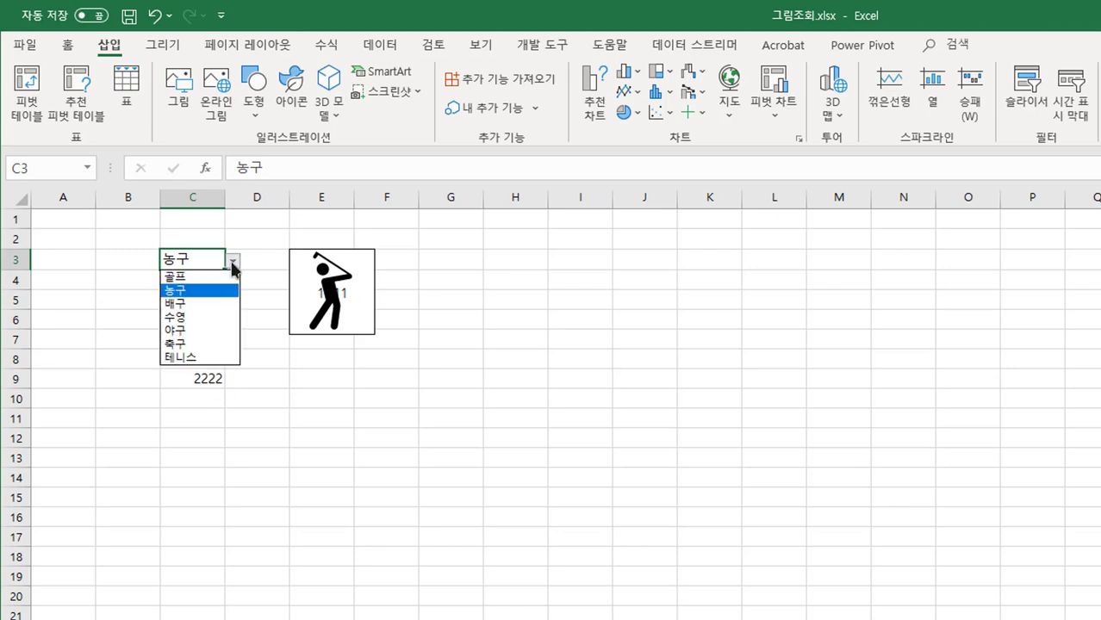
pyautogui.click(202, 303)
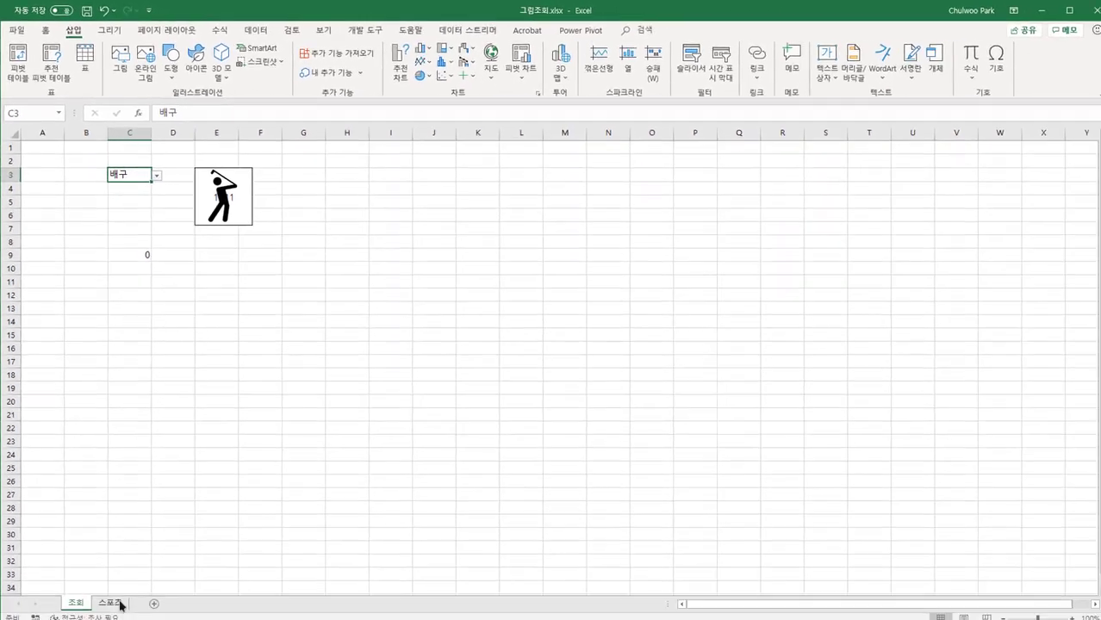
# - Clear the test values from cells B2:B3 of the 스포츠 sheet
pyautogui.click(109, 596)
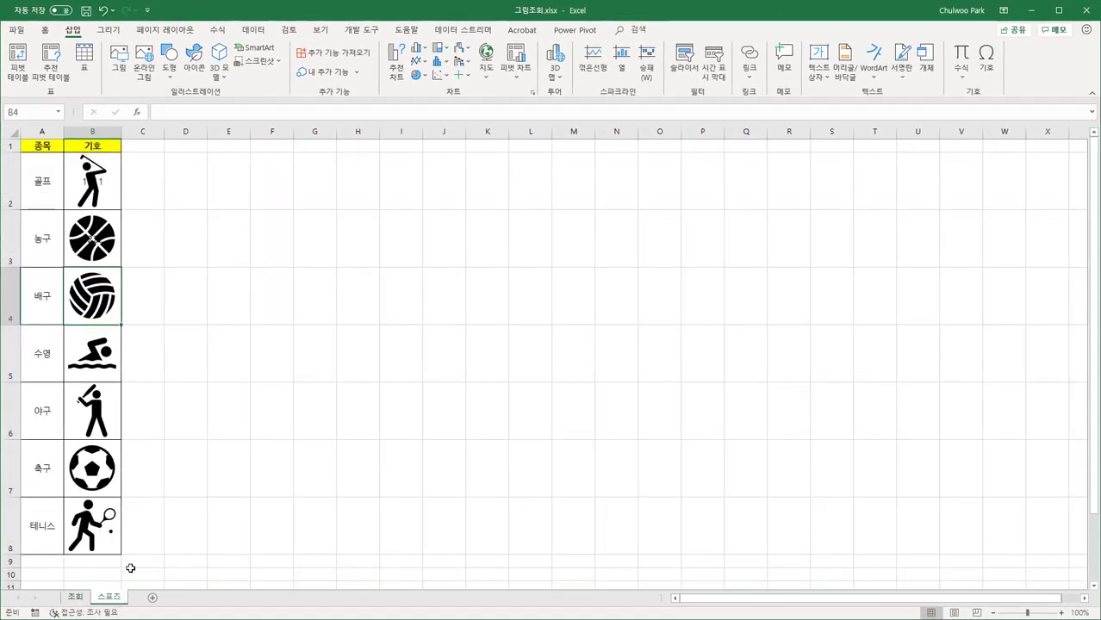
pyautogui.click(41, 189)
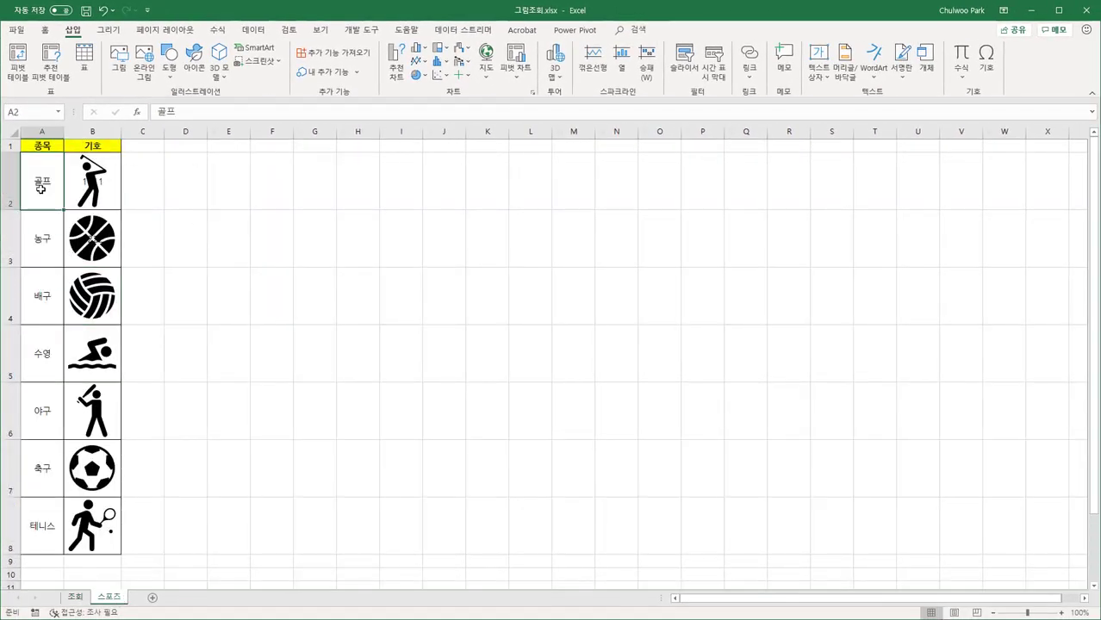
pyautogui.press('Right')
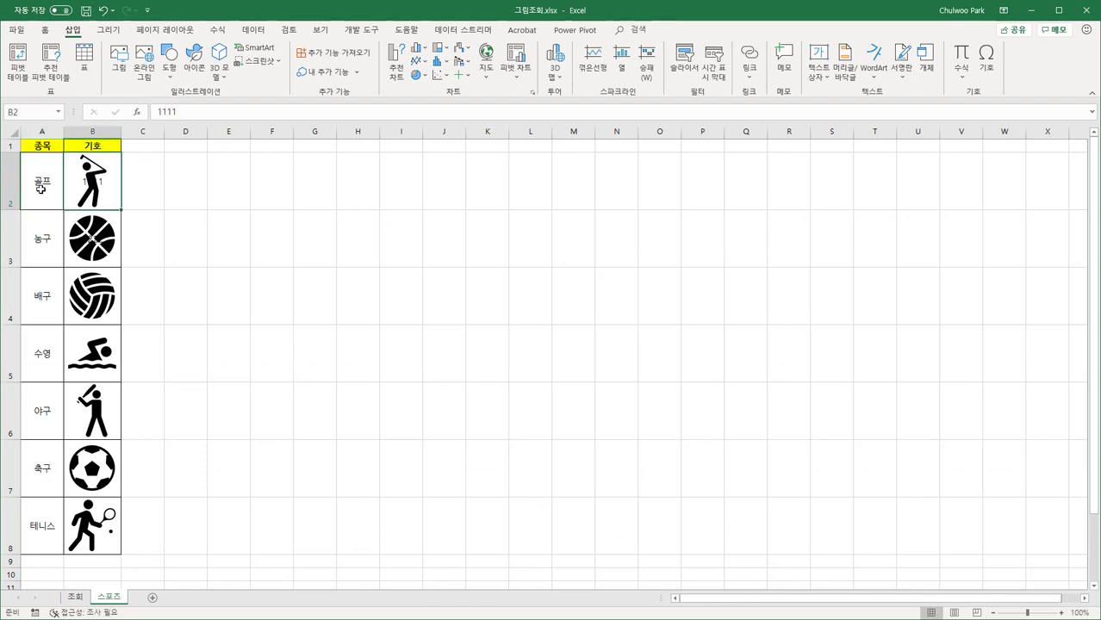
pyautogui.hotkey('shift', 'Down')
pyautogui.press('Delete')
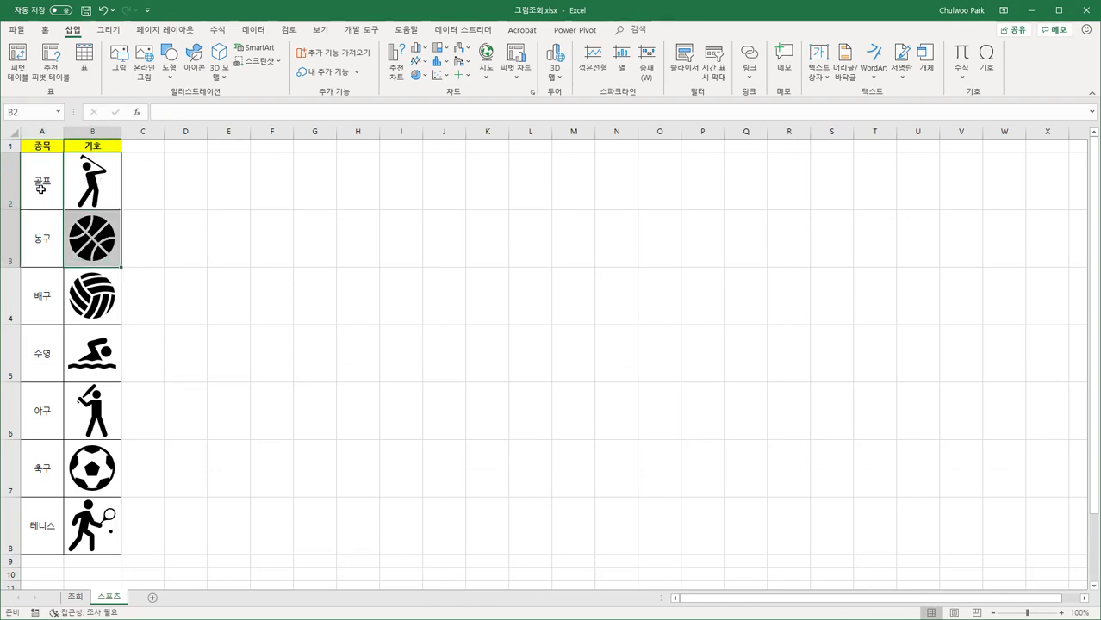
pyautogui.click(44, 195)
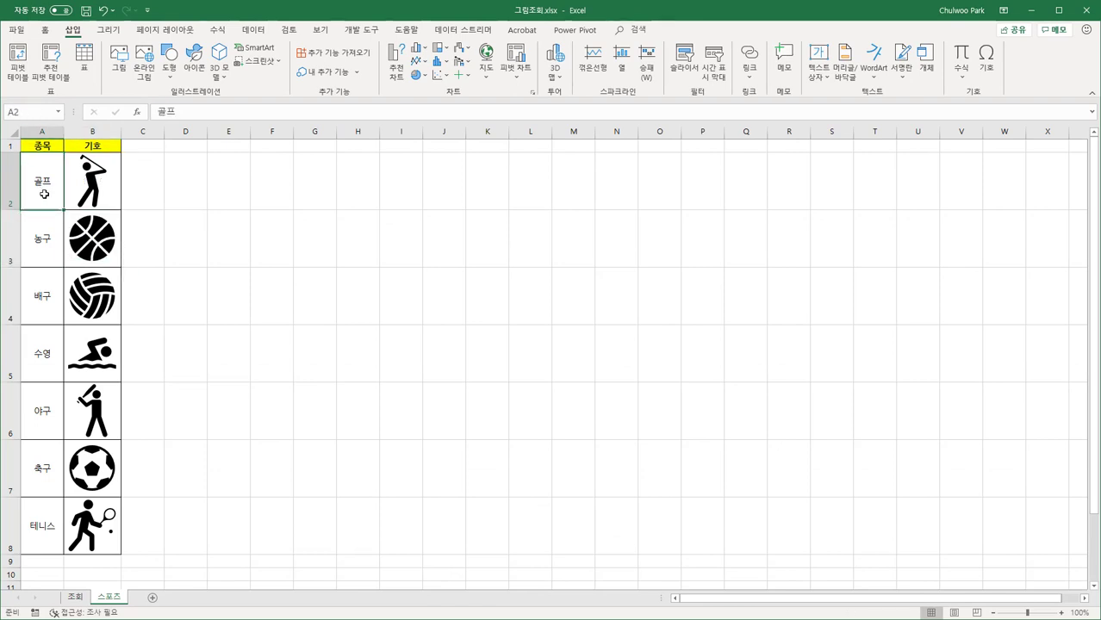
# - Copy the full INDEX/MATCH formula text from cell C9 of the 조회 sheet, leaving the cell unedited
pyautogui.click(79, 600)
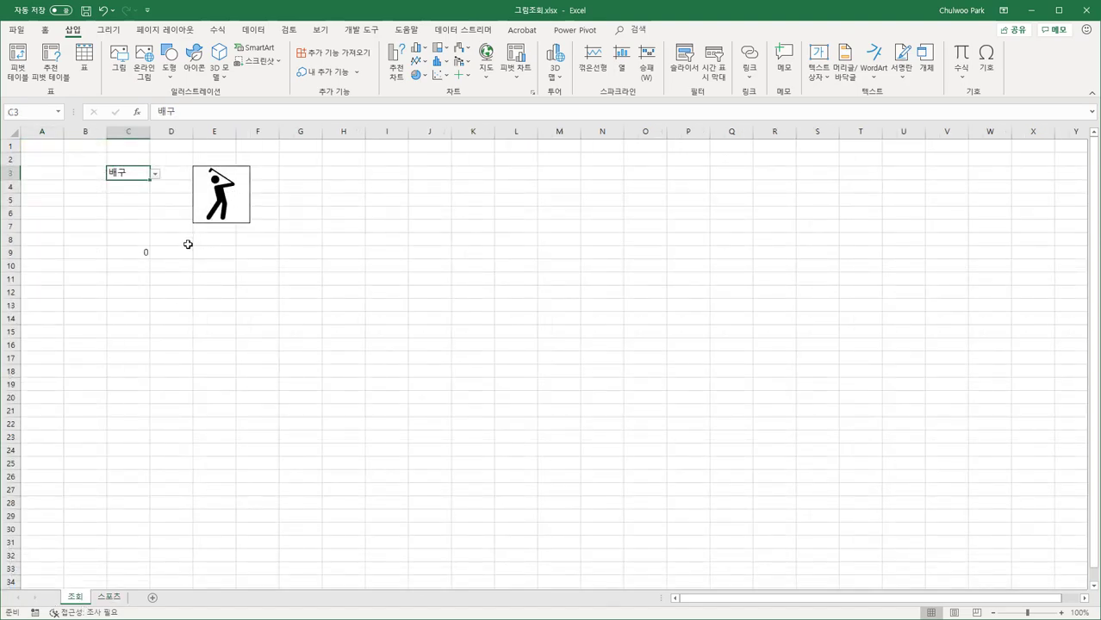
pyautogui.click(131, 253)
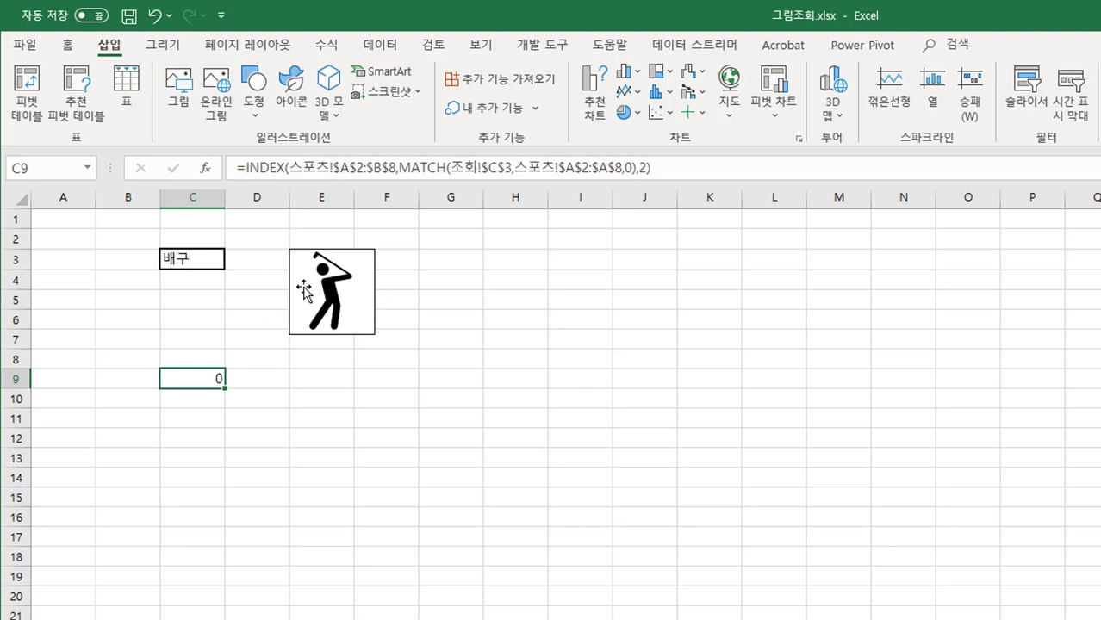
pyautogui.doubleClick(391, 167)
pyautogui.hotkey('ctrl', 'a')
pyautogui.rightClick(393, 170)
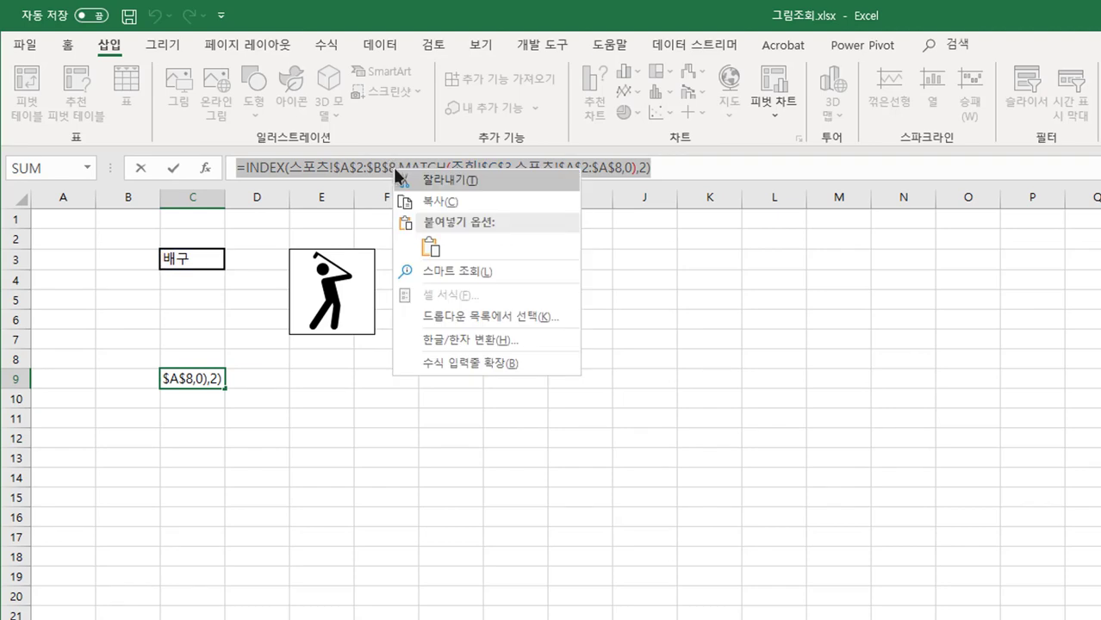
pyautogui.click(448, 202)
pyautogui.press('Escape')
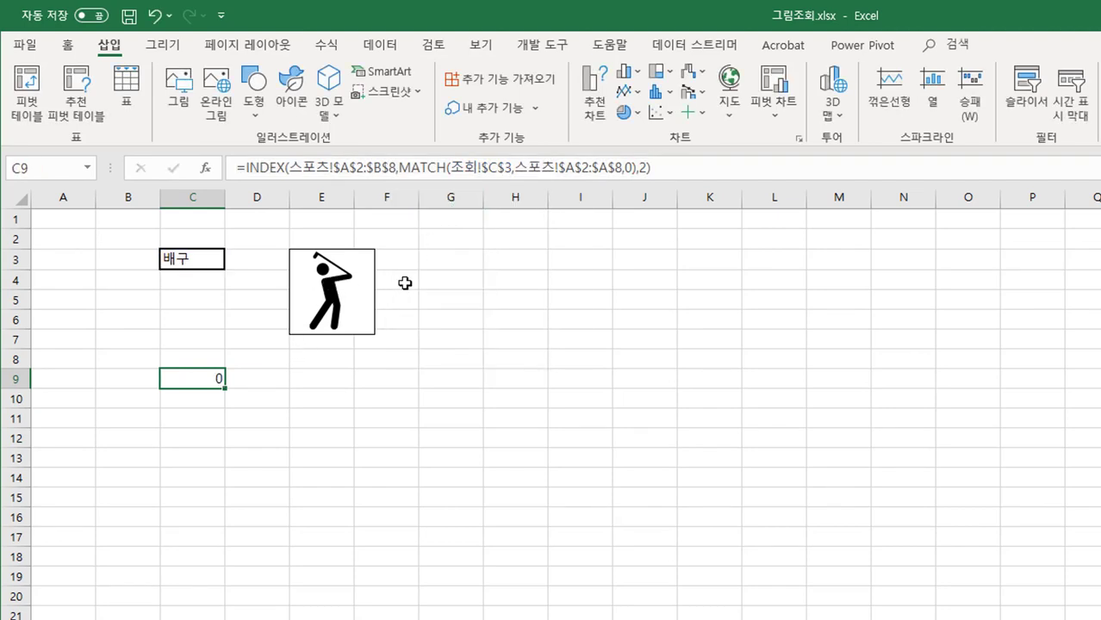
# - Define the name 그림검색 with the copied INDEX/MATCH formula as its reference
pyautogui.click(331, 52)
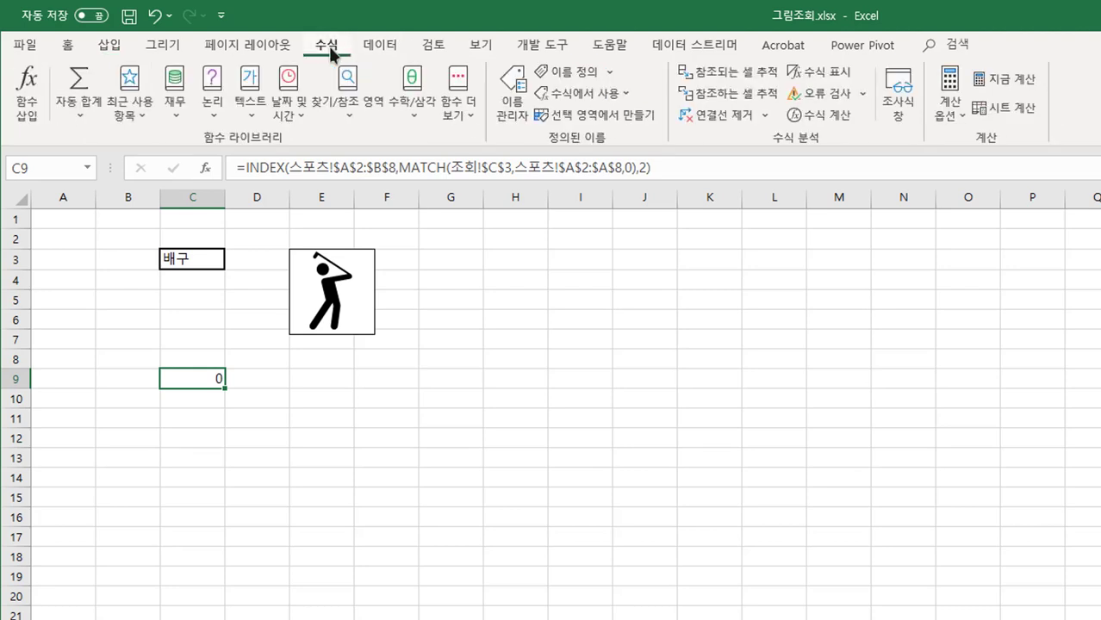
pyautogui.click(609, 74)
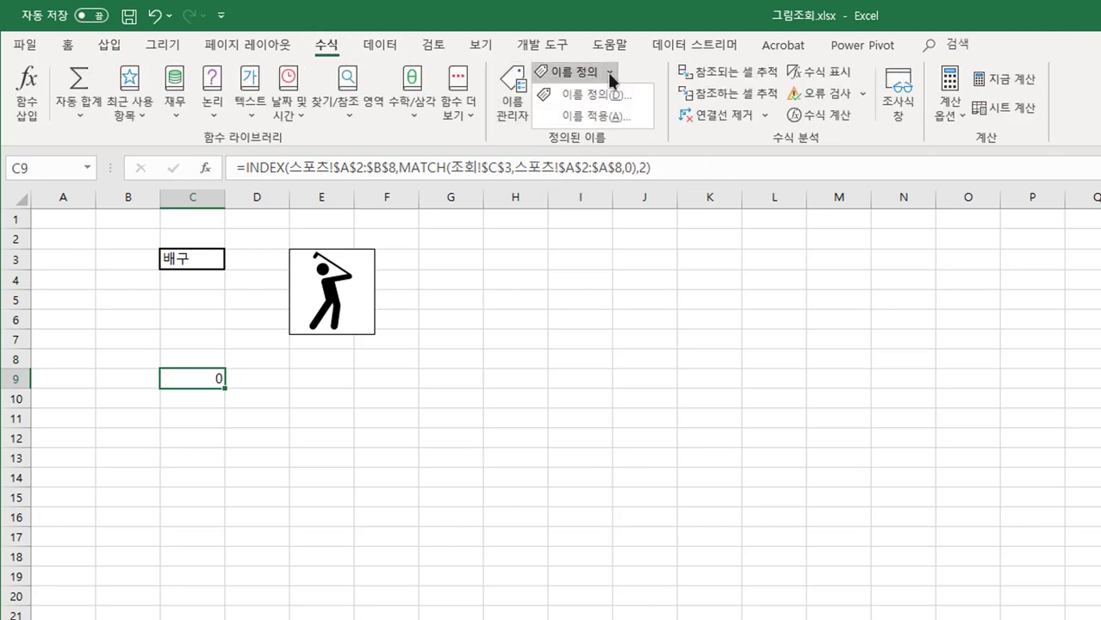
pyautogui.click(612, 93)
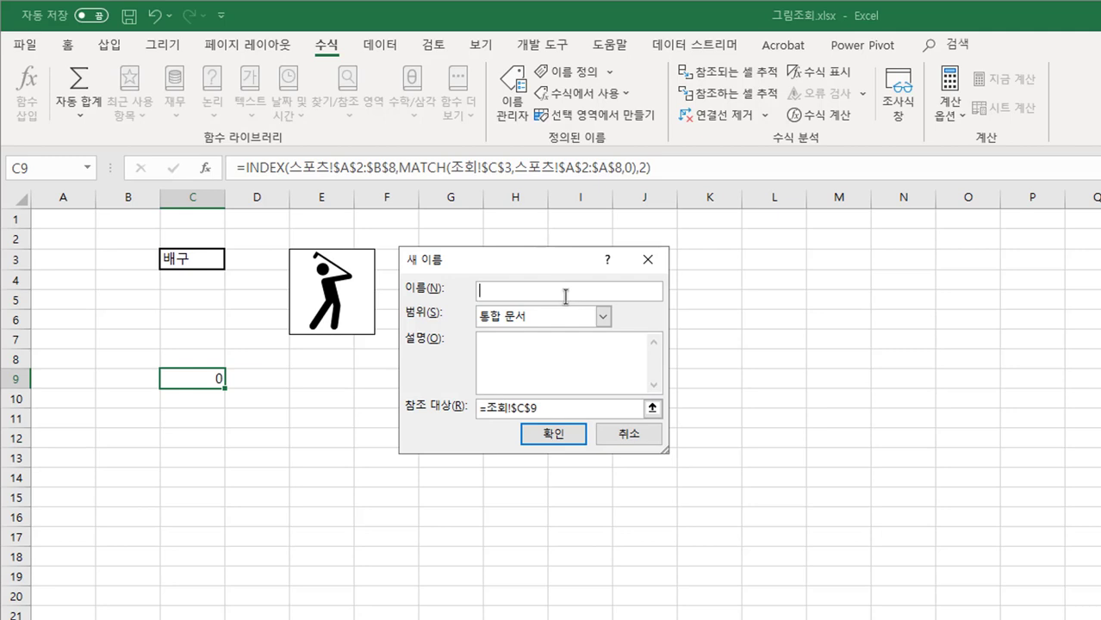
pyautogui.write('그림거')
pyautogui.write('색')
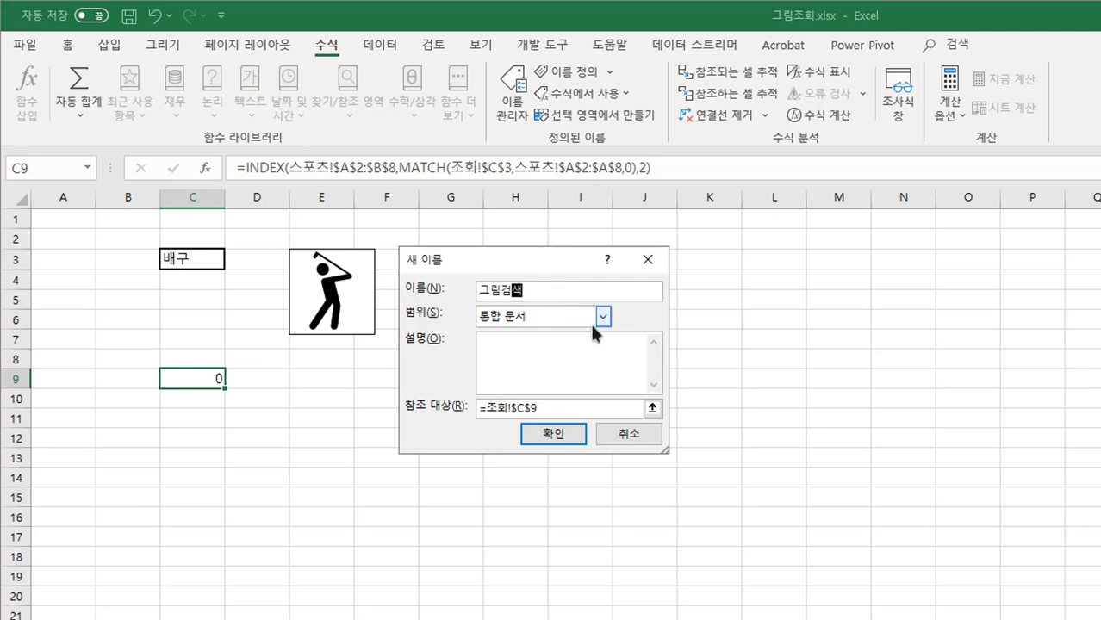
pyautogui.click(516, 411)
pyautogui.moveTo(554, 407); pyautogui.dragTo(448, 407)
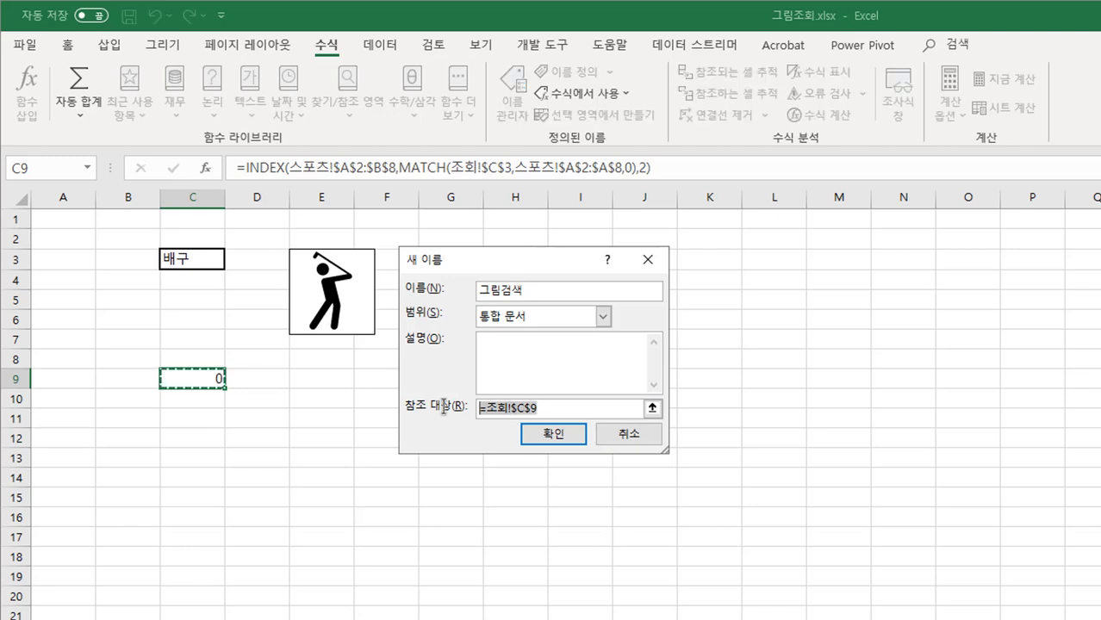
pyautogui.hotkey('ctrl', 'v')
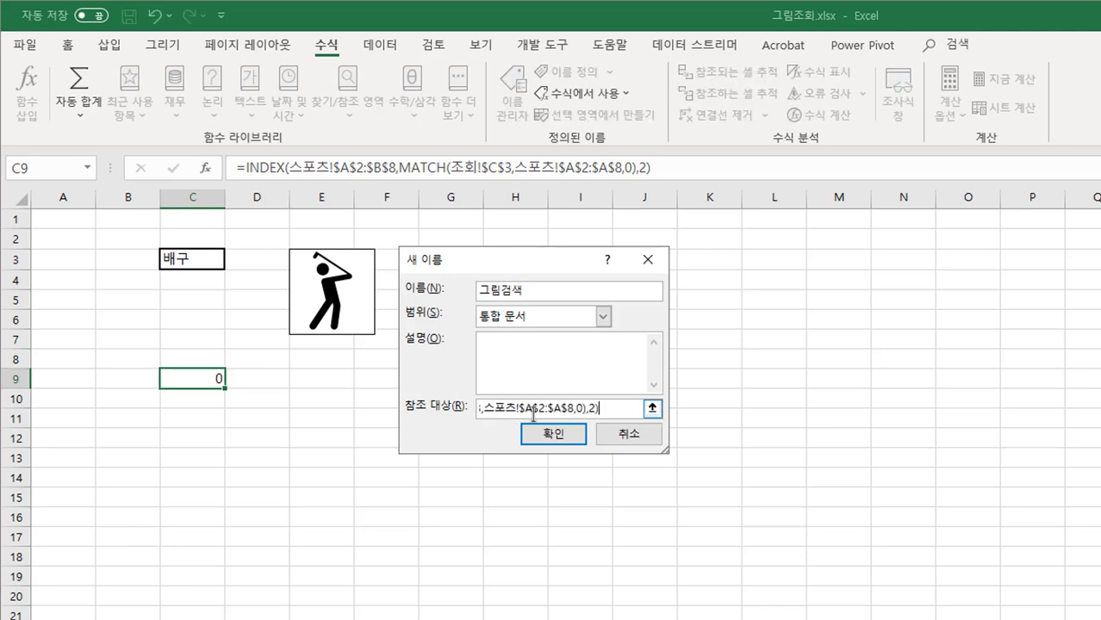
pyautogui.moveTo(604, 411); pyautogui.dragTo(435, 411)
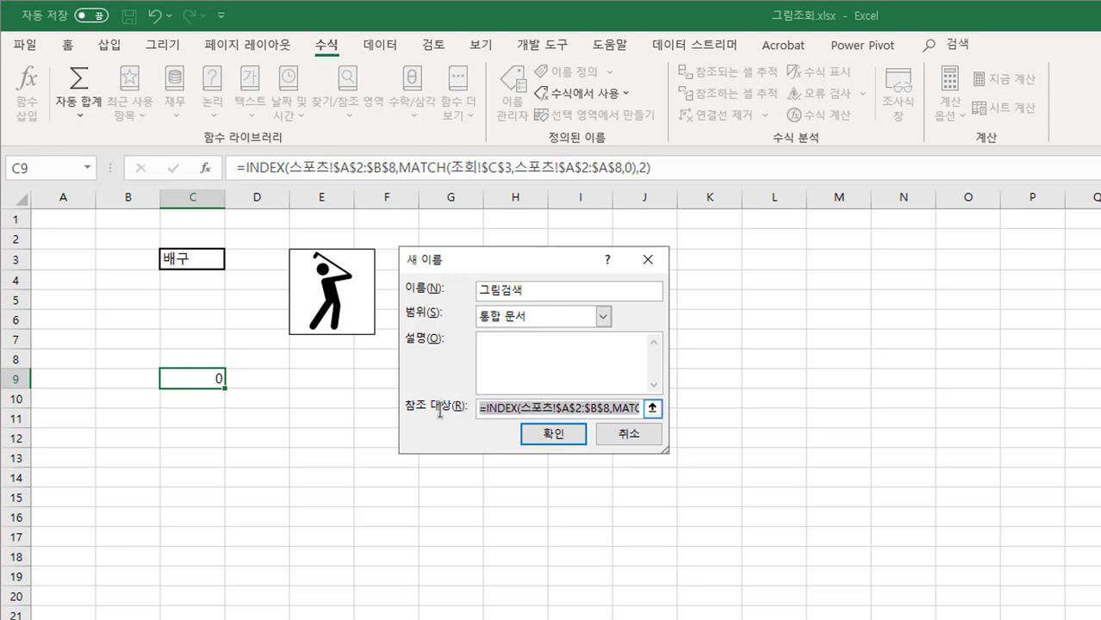
pyautogui.click(541, 433)
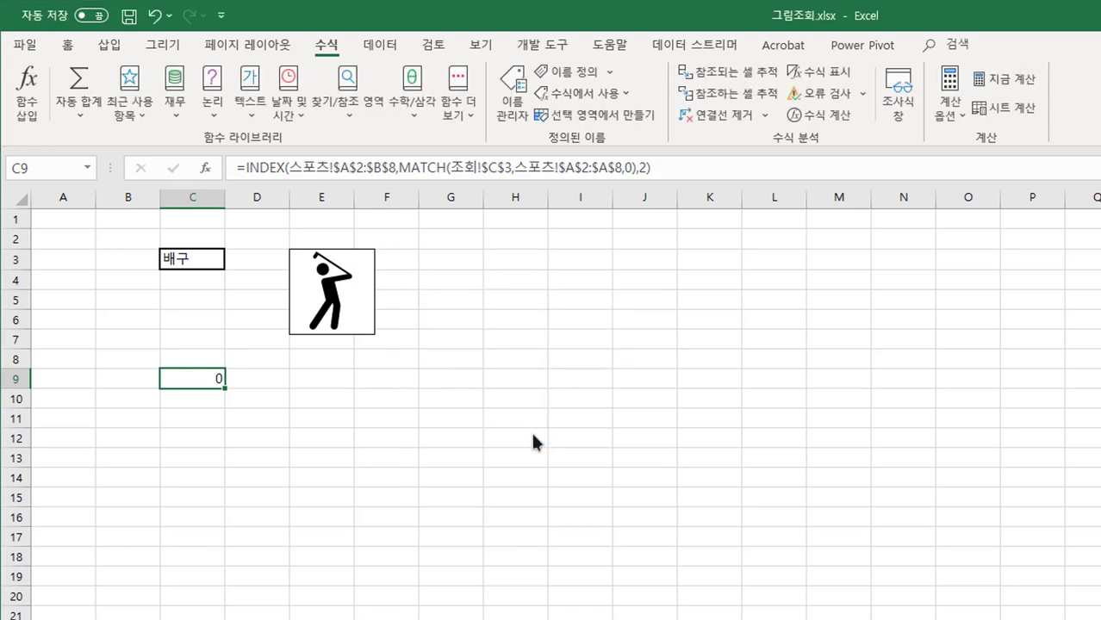
# - Link the symbol picture beside cell C3 to the defined name with the formula =그림검색
pyautogui.click(366, 304)
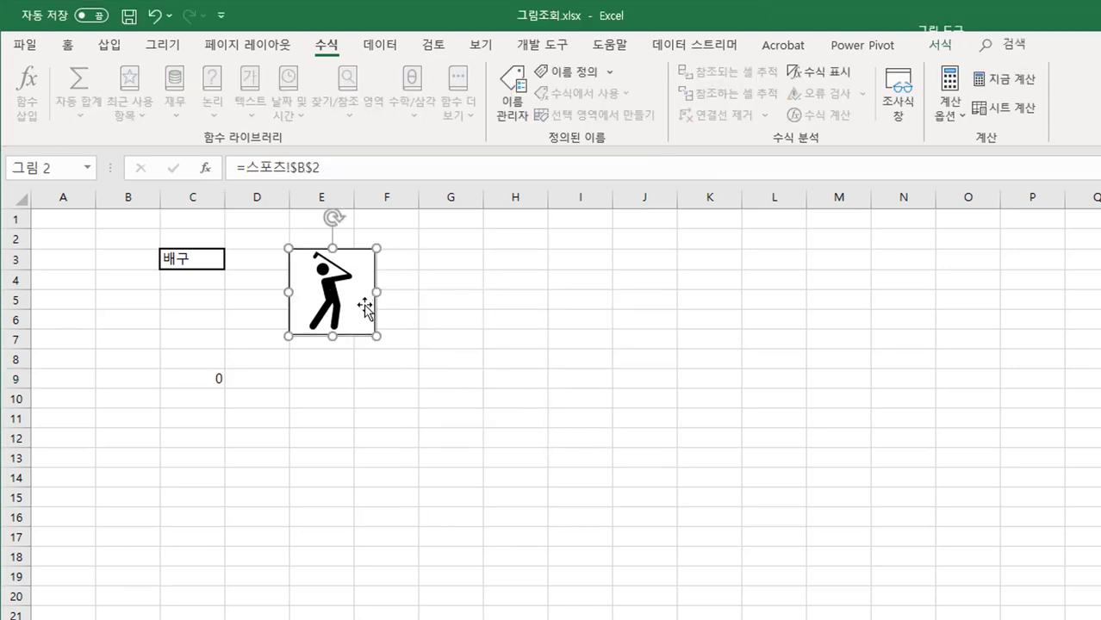
pyautogui.moveTo(250, 170); pyautogui.dragTo(364, 166)
pyautogui.write('ㄱ')
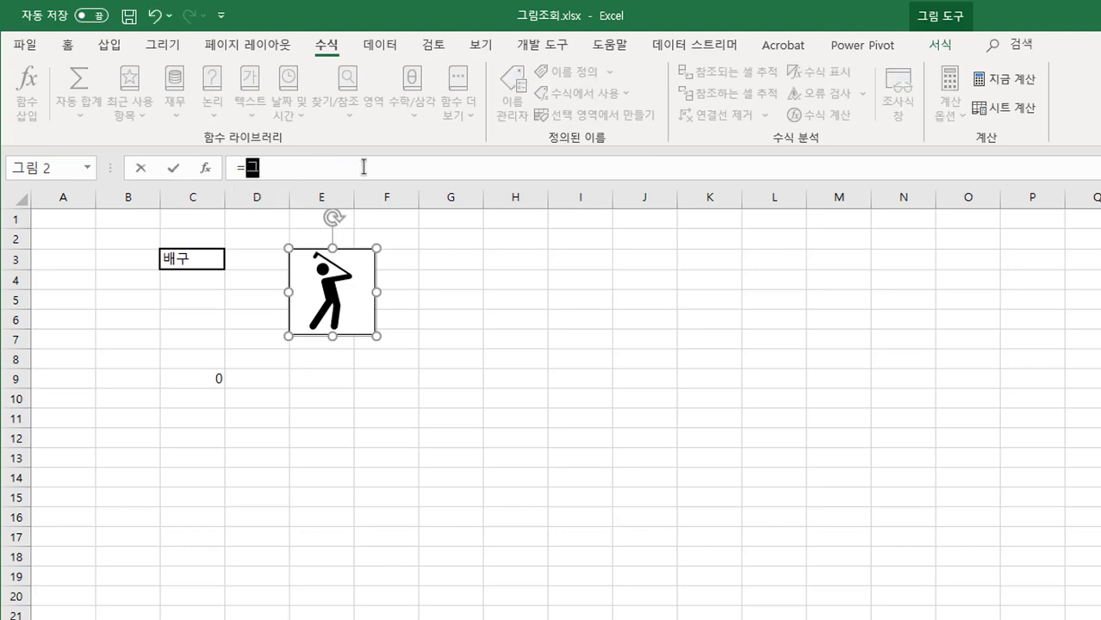
pyautogui.write('그림검ㅅ')
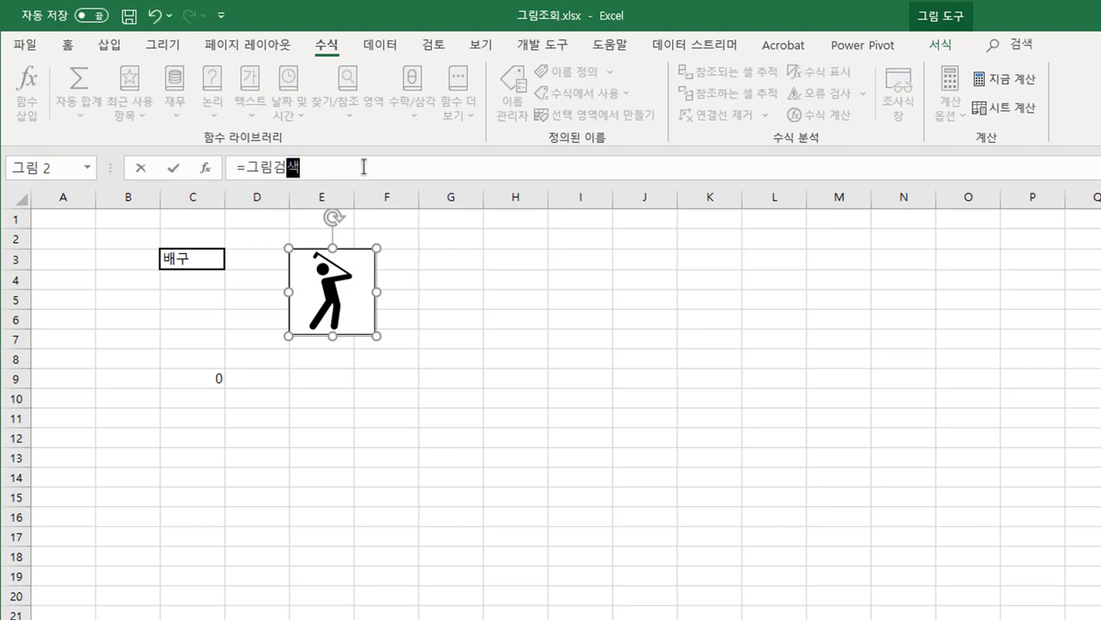
pyautogui.write('ㅐㄱ')
pyautogui.press('Return')
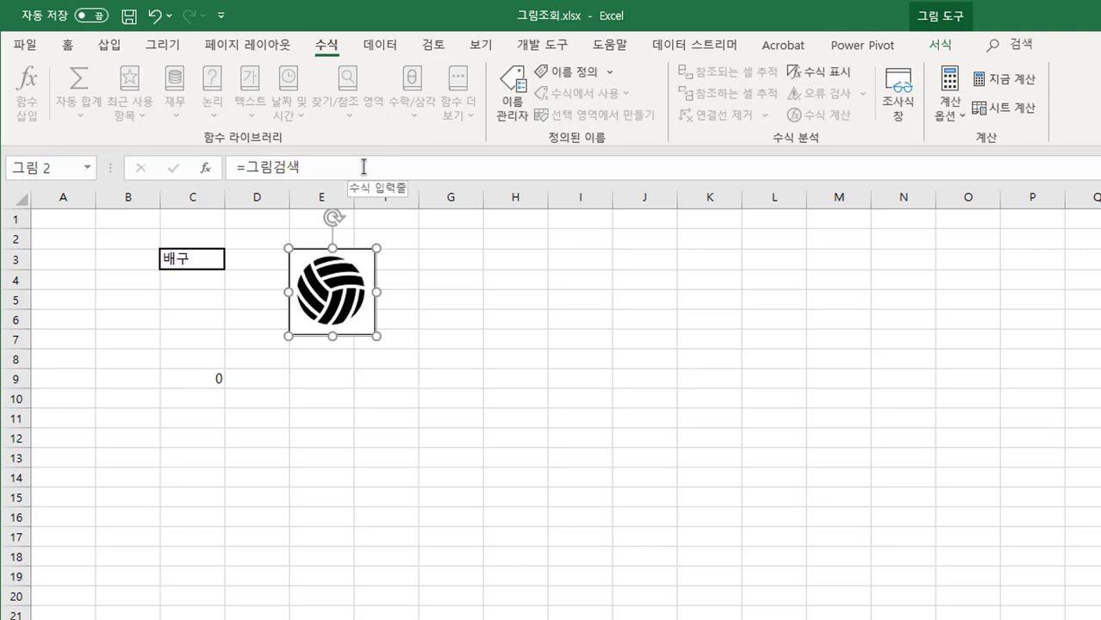
# - Test the picture lookup by choosing 골프, 농구, 야구 and finally 축구 in cell C3 of the 조회 sheet
pyautogui.click(215, 256)
pyautogui.click(234, 261)
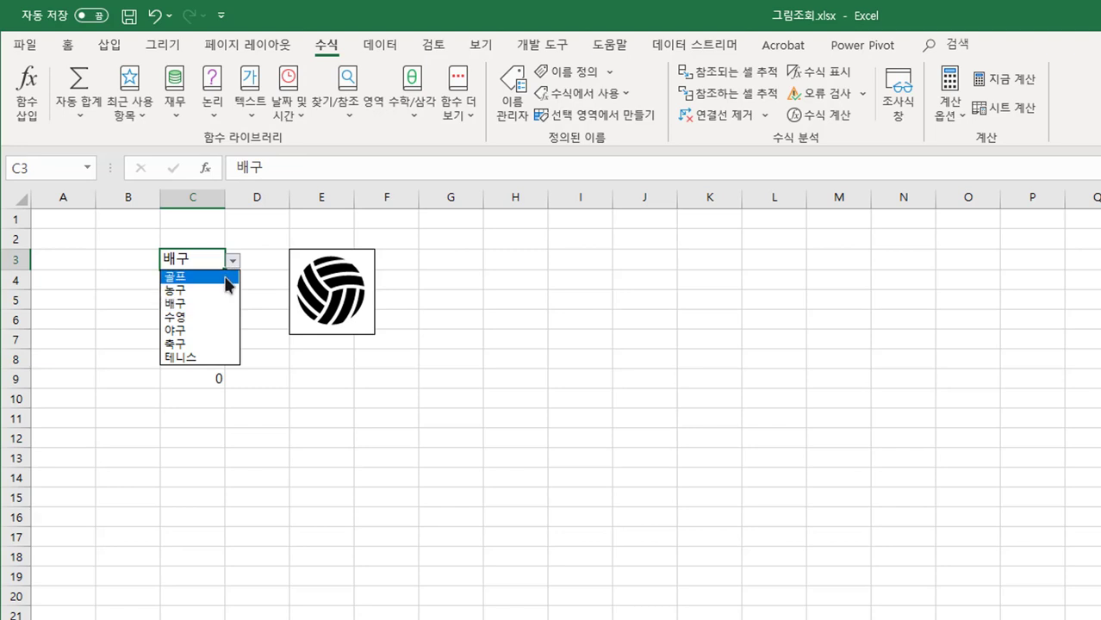
pyautogui.click(224, 273)
pyautogui.click(234, 260)
pyautogui.click(205, 288)
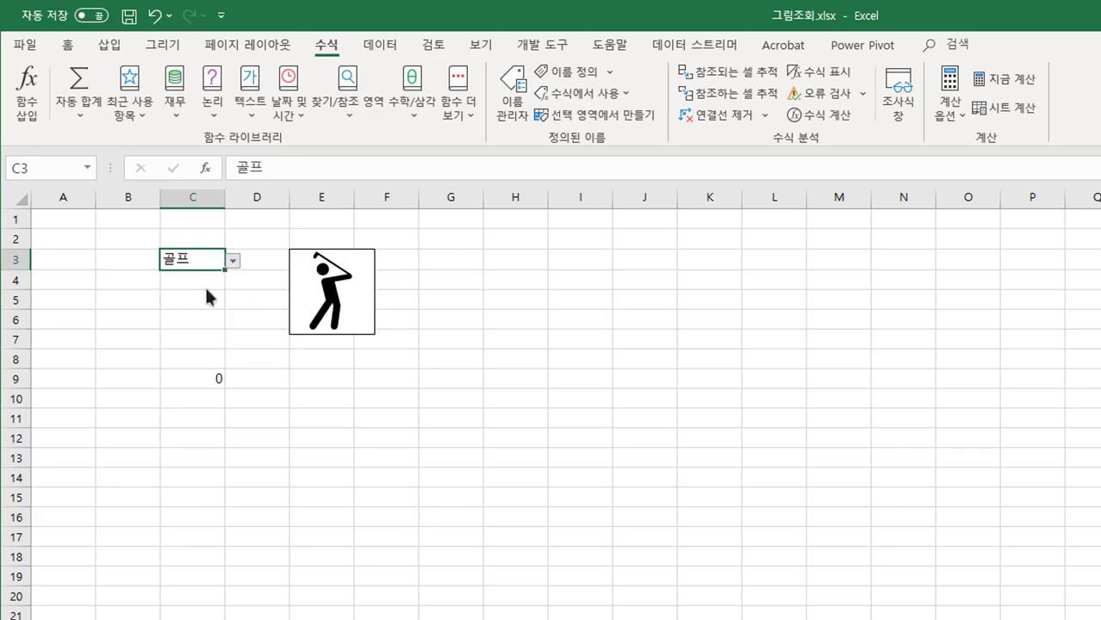
pyautogui.click(234, 261)
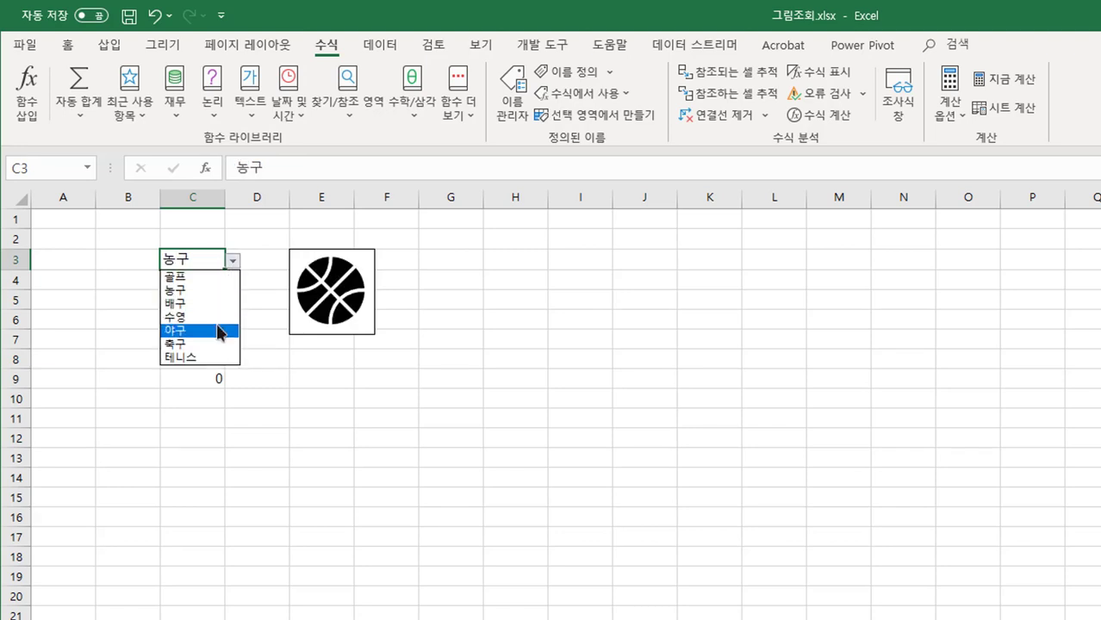
pyautogui.click(219, 331)
pyautogui.click(234, 261)
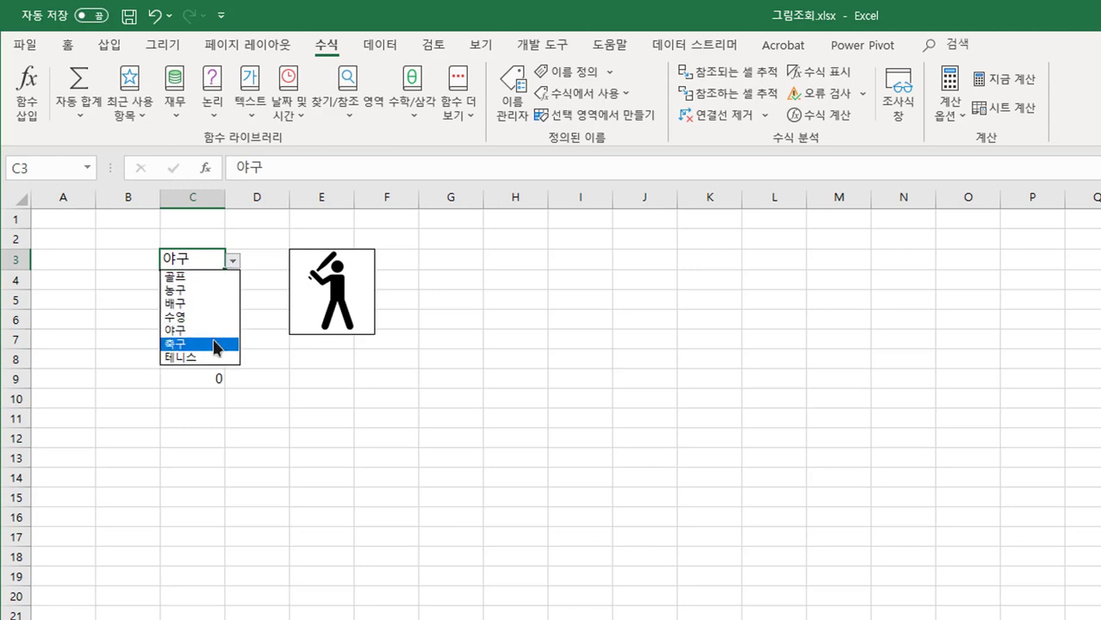
pyautogui.click(214, 346)
pyautogui.click(269, 244)
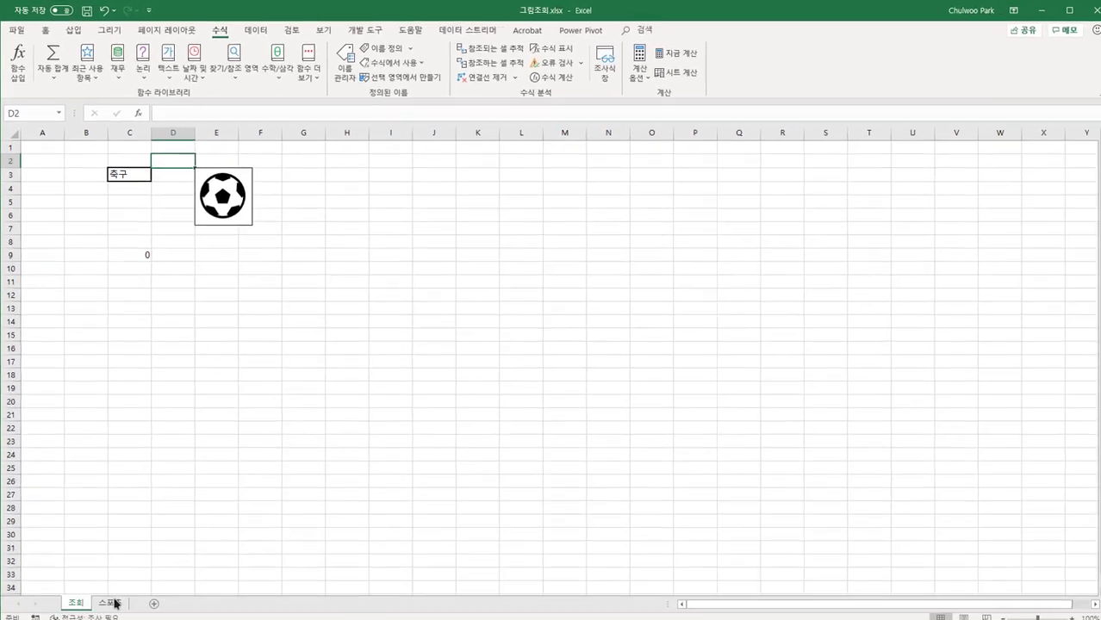
# - Review the empty cells C2:H2 beside the symbol table on the 스포츠 sheet, and return to cell C3 of the 조회 sheet
pyautogui.click(110, 598)
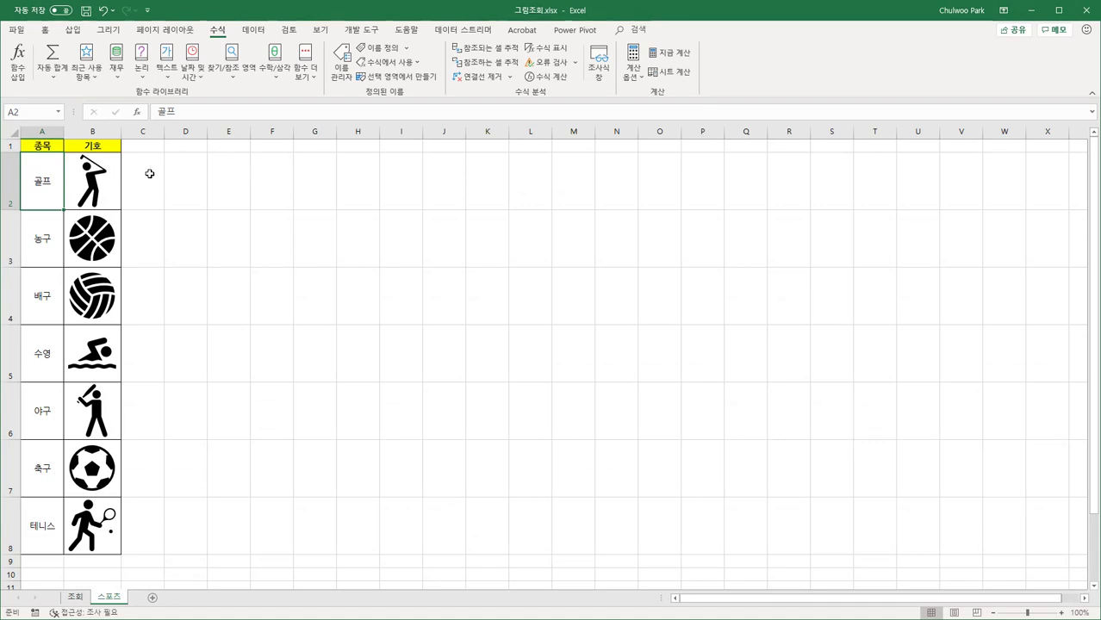
pyautogui.moveTo(142, 173); pyautogui.dragTo(359, 179)
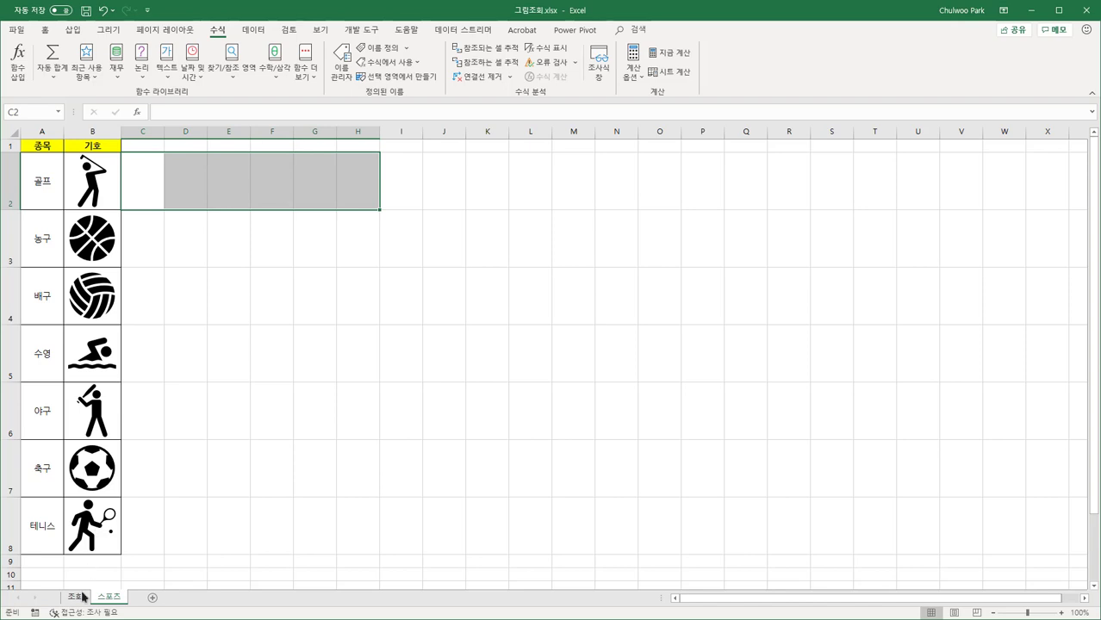
pyautogui.click(76, 596)
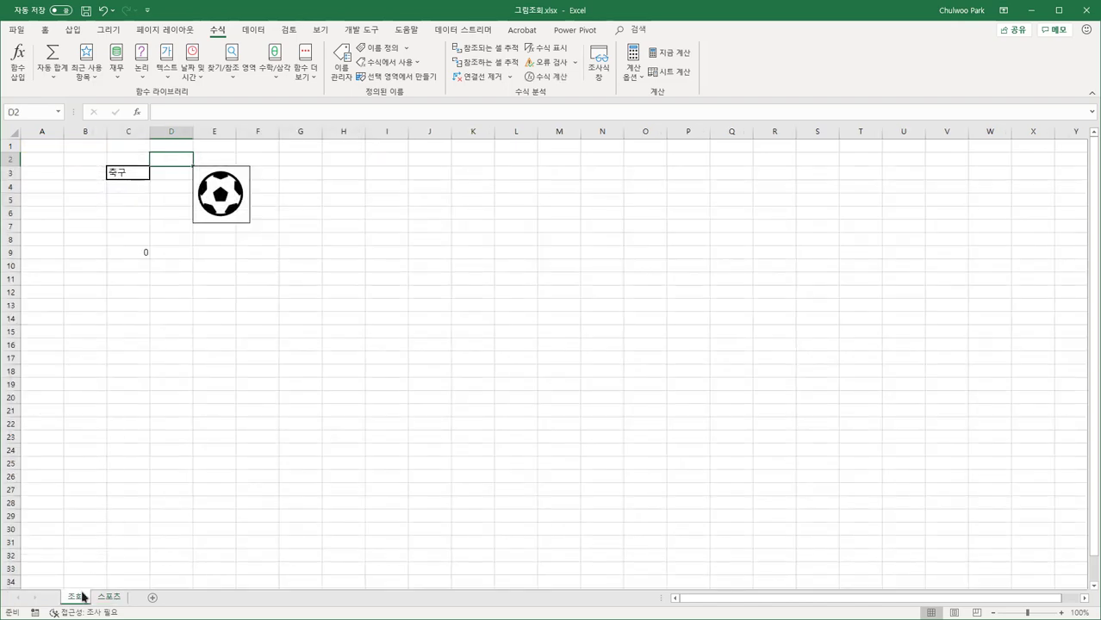
pyautogui.click(147, 173)
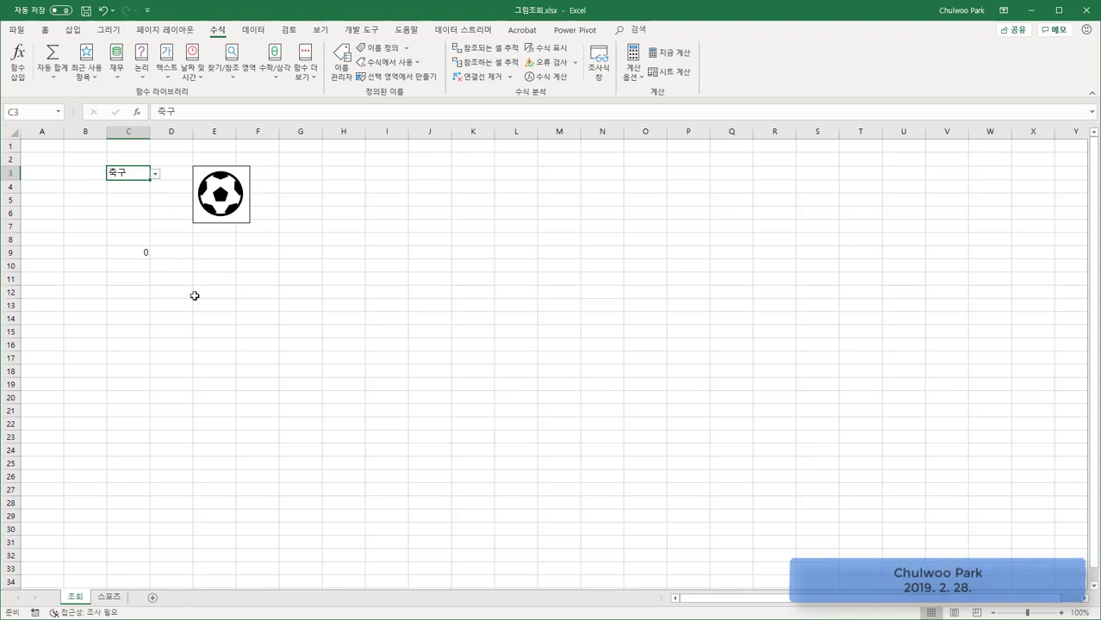